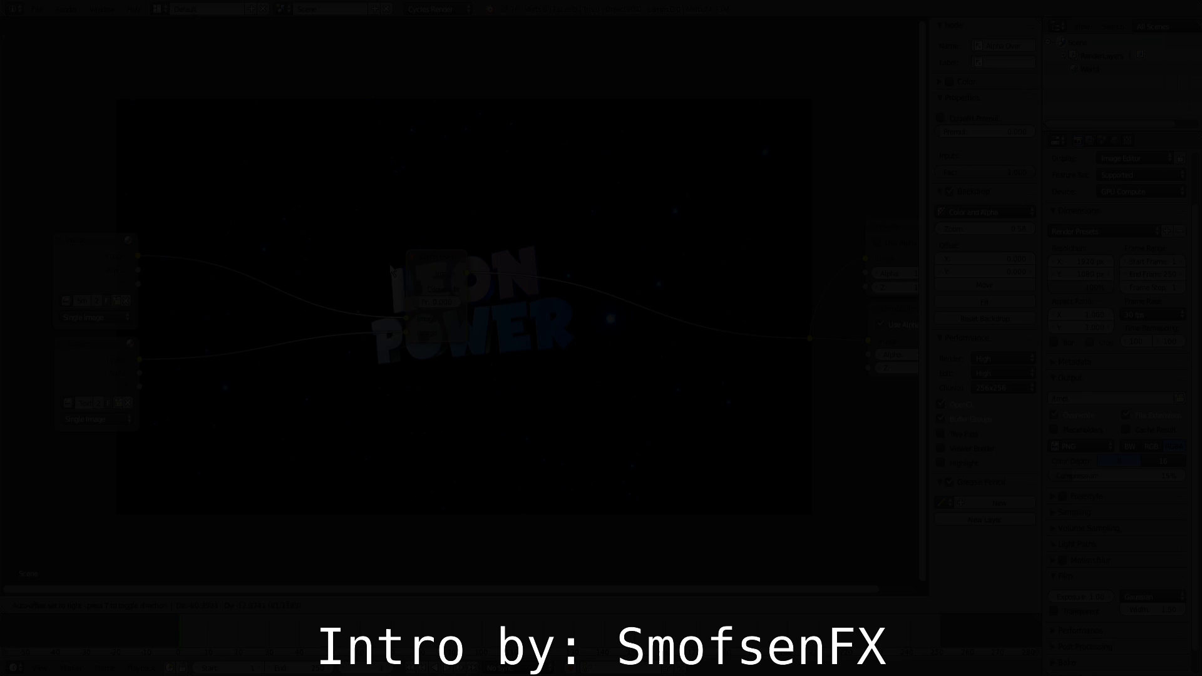
Move the Alpha Over node farther away from the two Image nodes.
{"action": "left_click", "coordinate": [349, 266]}
{"action": "middle_click_drag", "start_coordinate": [349, 266], "coordinate": [430, 257]}
{"action": "scroll", "coordinate": [378, 278], "scroll_direction": "up", "scroll_amount": 2}
{"action": "left_click_drag", "start_coordinate": [509, 235], "coordinate": [554, 235]}
{"action": "middle_click_drag", "start_coordinate": [529, 397], "coordinate": [534, 344]}
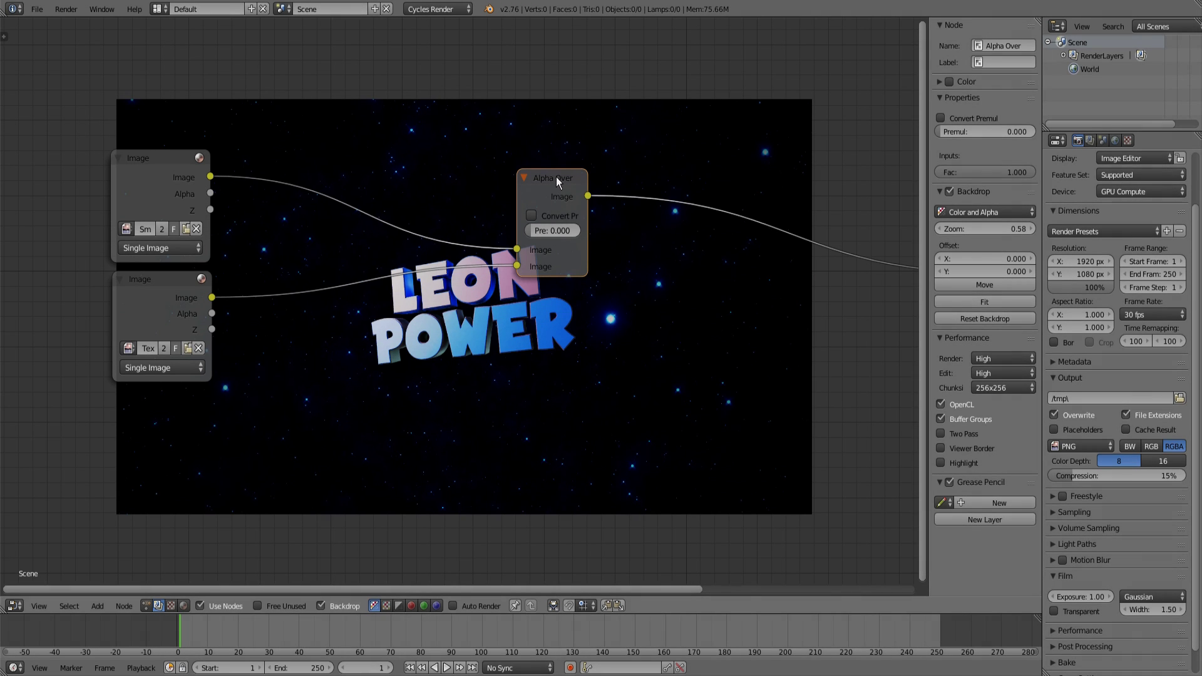
{"action": "left_click_drag", "start_coordinate": [556, 177], "coordinate": [576, 161]}
{"action": "middle_click_drag", "start_coordinate": [511, 336], "coordinate": [562, 324]}
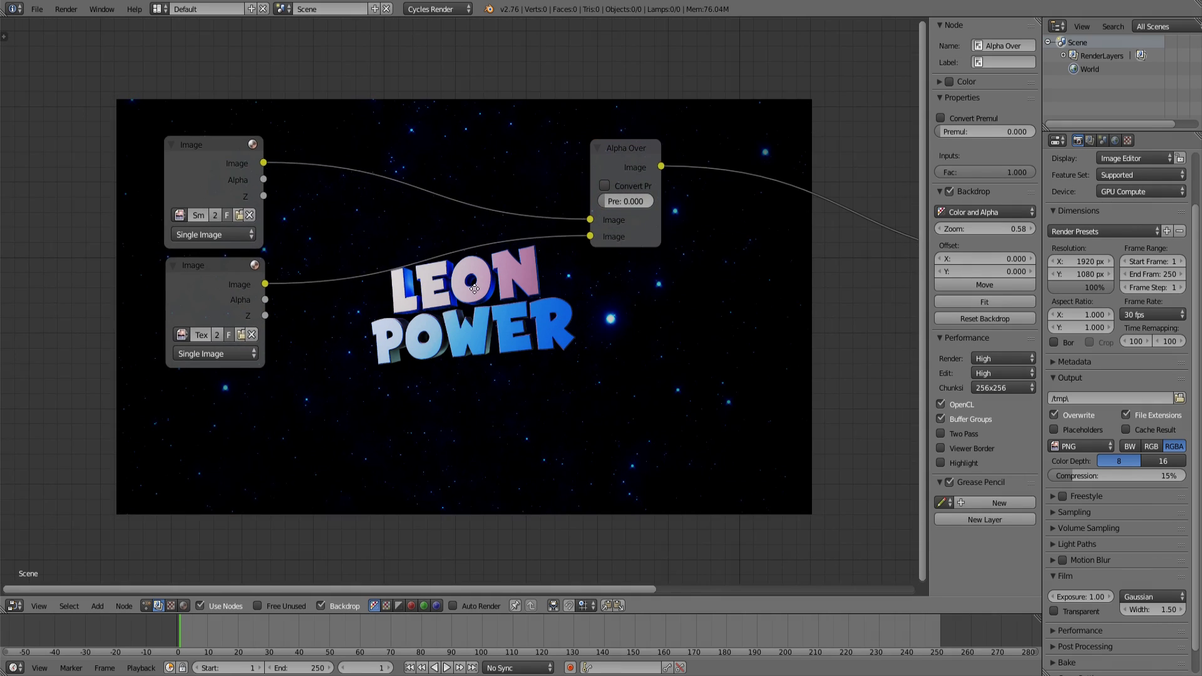
{"action": "scroll", "coordinate": [496, 301], "scroll_direction": "up", "scroll_amount": 3}
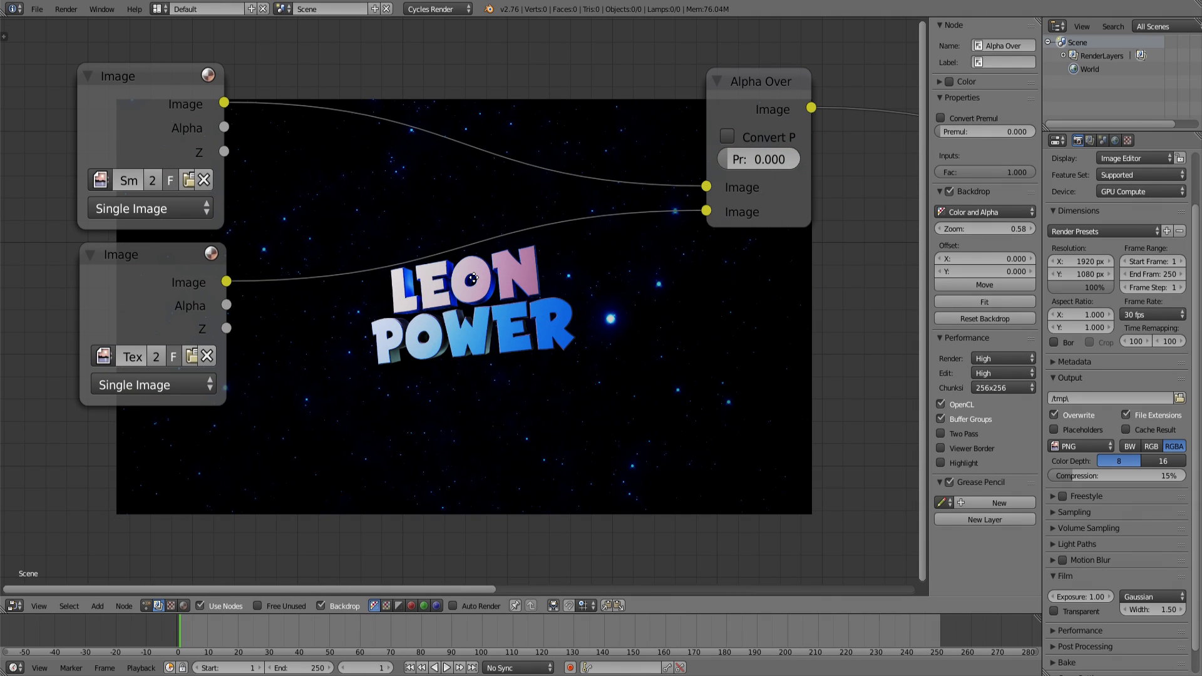
{"action": "scroll", "coordinate": [473, 279], "scroll_direction": "down", "scroll_amount": 3}
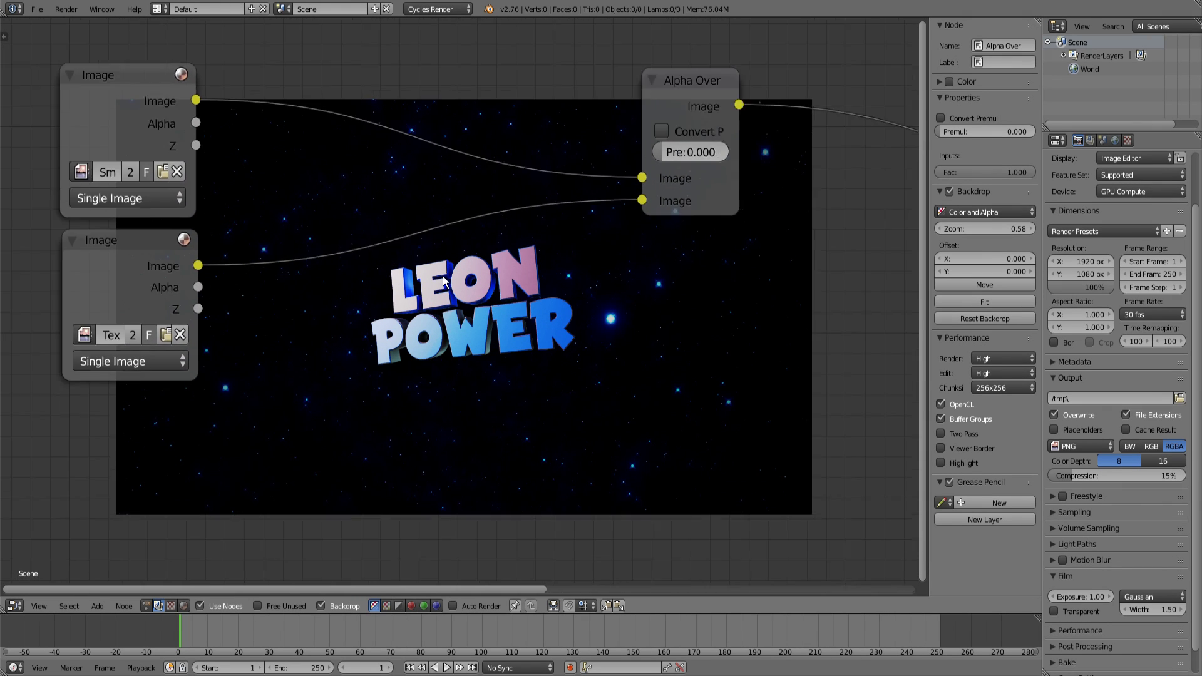
Preview the smoke image, the text image and the combined Alpha Over output one after another in the backdrop.
{"action": "middle_click_drag", "start_coordinate": [473, 279], "coordinate": [494, 318]}
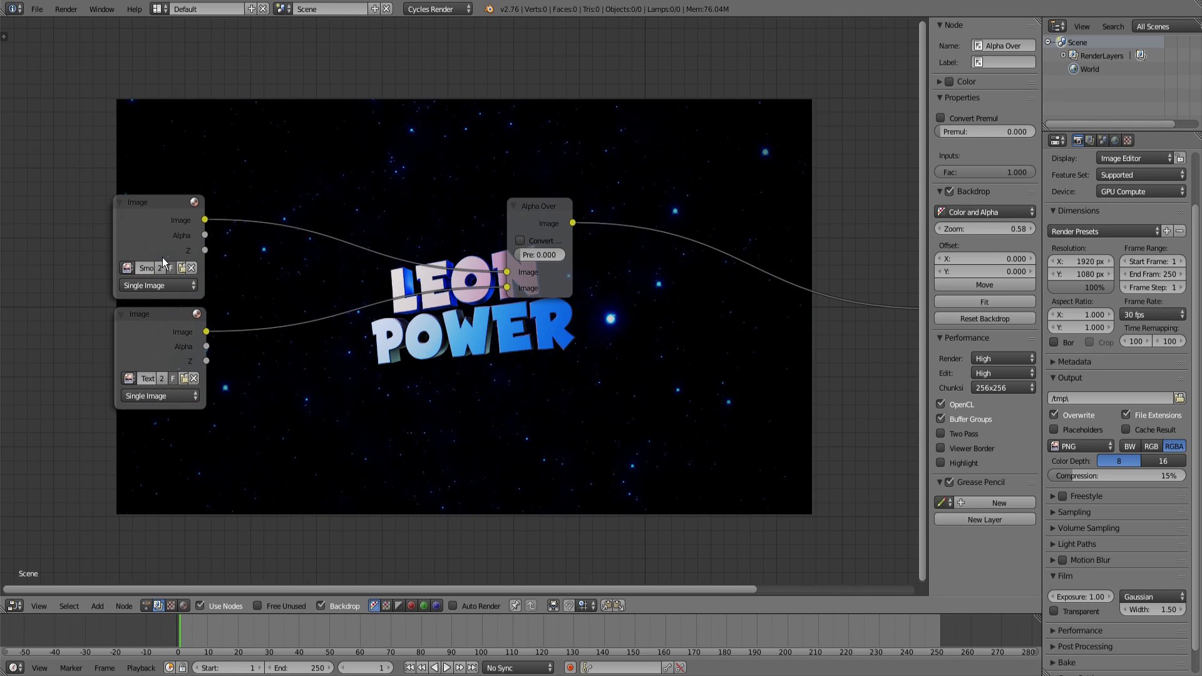
{"action": "left_click", "coordinate": [176, 239], "text": "ctrl+shift"}
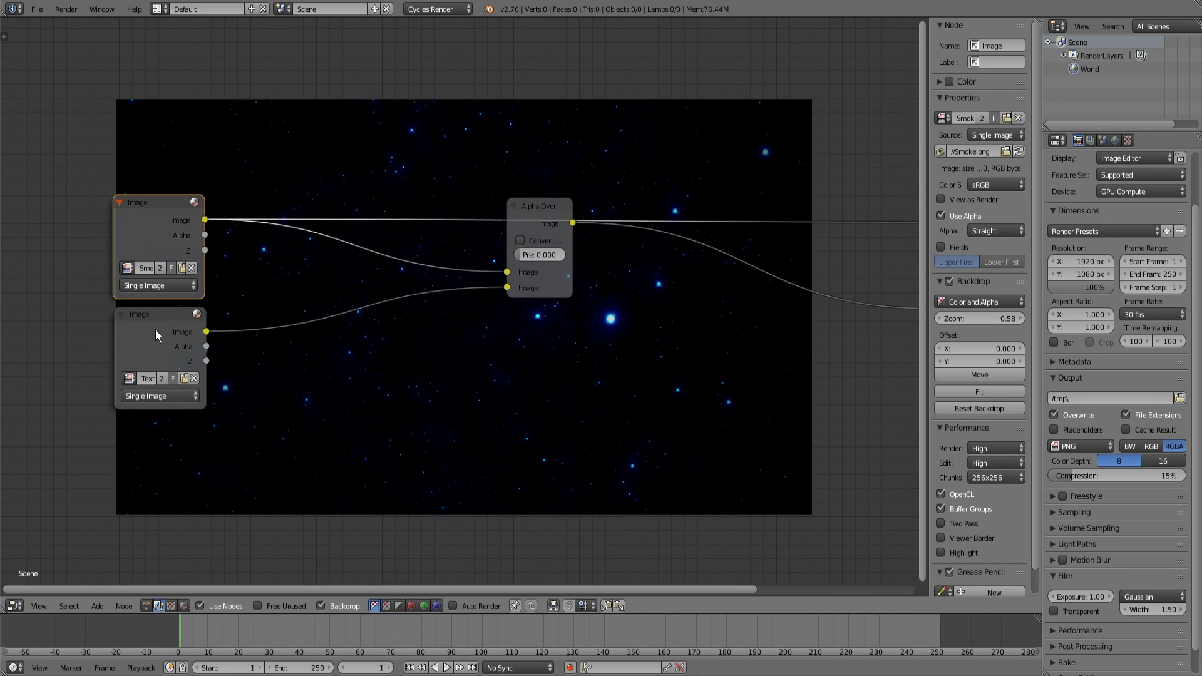
{"action": "left_click", "coordinate": [156, 329], "text": "ctrl+shift"}
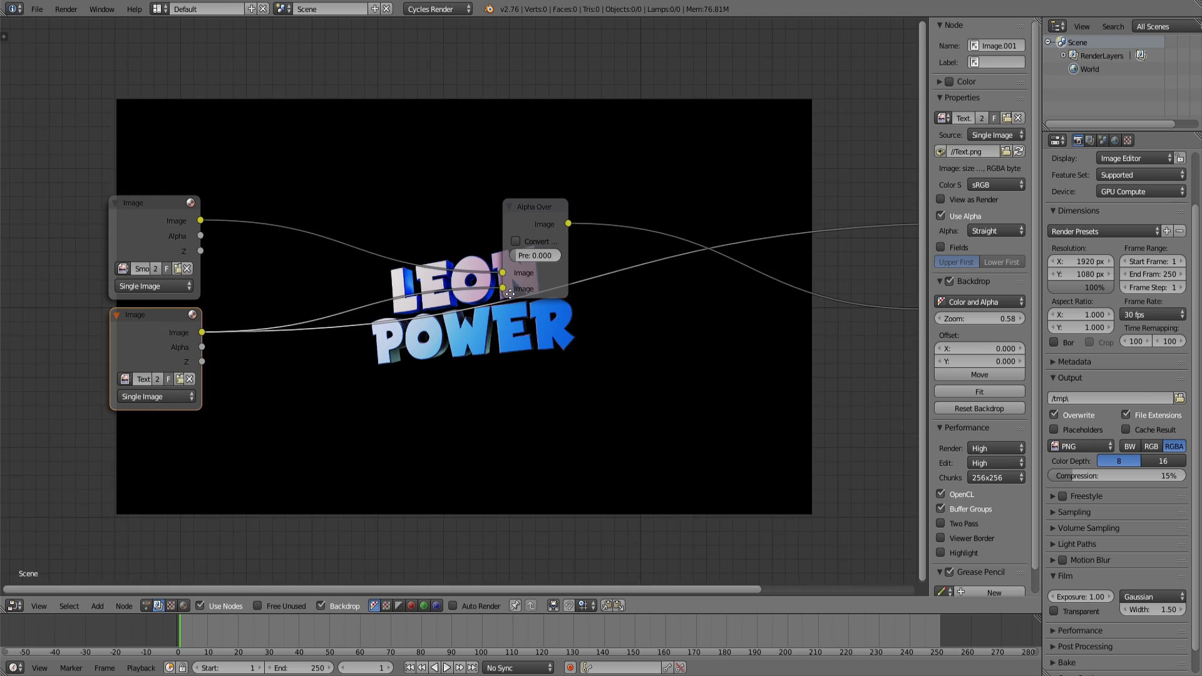
{"action": "middle_click_drag", "start_coordinate": [916, 313], "coordinate": [801, 322]}
{"action": "left_click", "coordinate": [802, 319], "text": "ctrl+shift"}
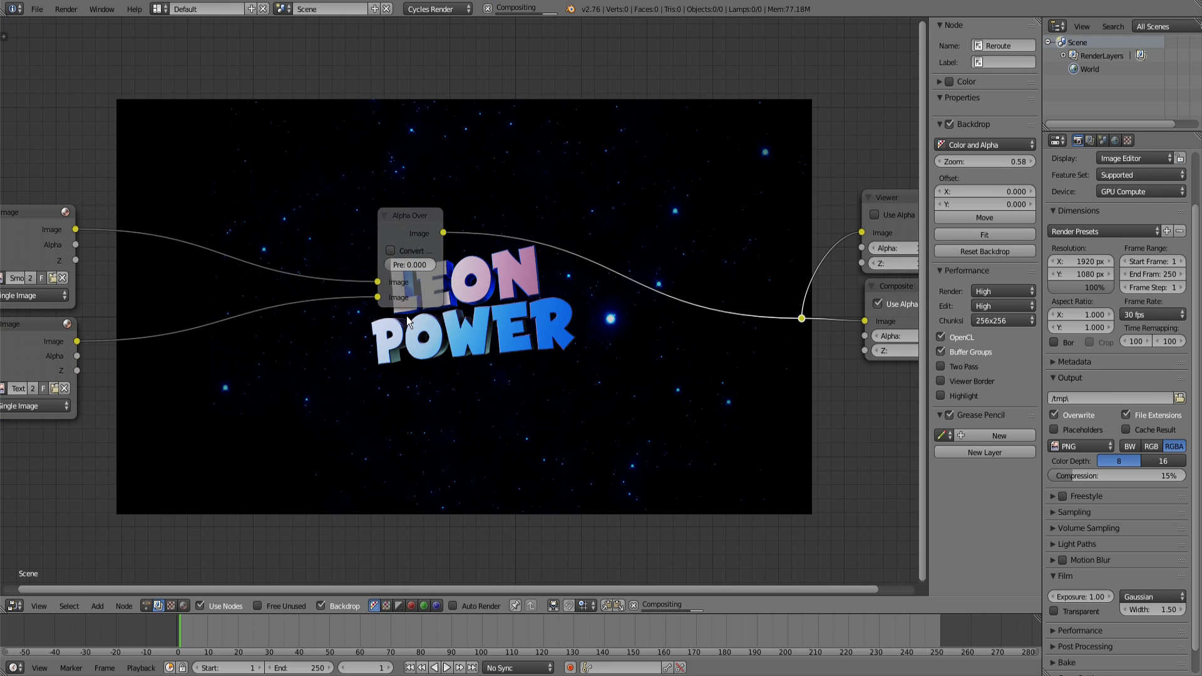
Shift the Alpha Over node closer to the output nodes, leaving a wide gap after the two Image nodes.
{"action": "middle_click_drag", "start_coordinate": [407, 316], "coordinate": [507, 325]}
{"action": "scroll", "coordinate": [508, 324], "scroll_direction": "up", "scroll_amount": 2}
{"action": "left_click_drag", "start_coordinate": [516, 220], "coordinate": [714, 245]}
{"action": "scroll", "coordinate": [616, 348], "scroll_direction": "down", "scroll_amount": 3}
{"action": "middle_click_drag", "start_coordinate": [615, 348], "coordinate": [697, 327]}
Insert a Glare filter node on the link between the text Image node and the Alpha Over node.
{"action": "scroll", "coordinate": [558, 353], "scroll_direction": "up", "scroll_amount": 4}
{"action": "key", "text": "shift+a"}
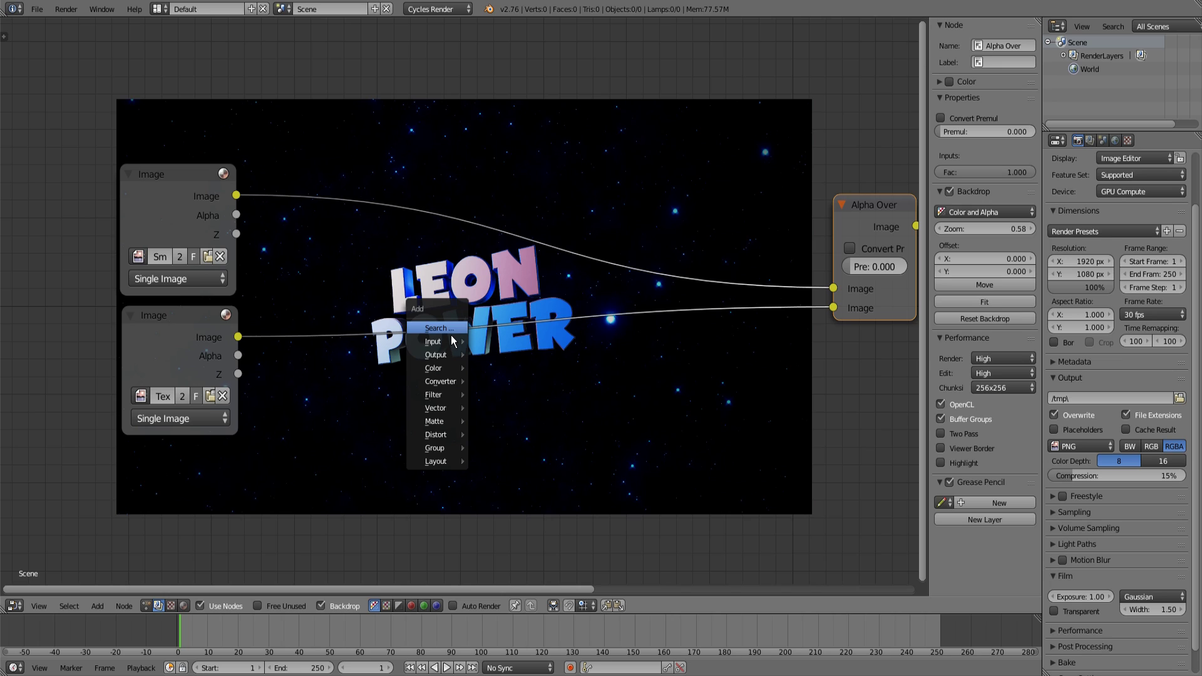
{"action": "mouse_move", "coordinate": [442, 395]}
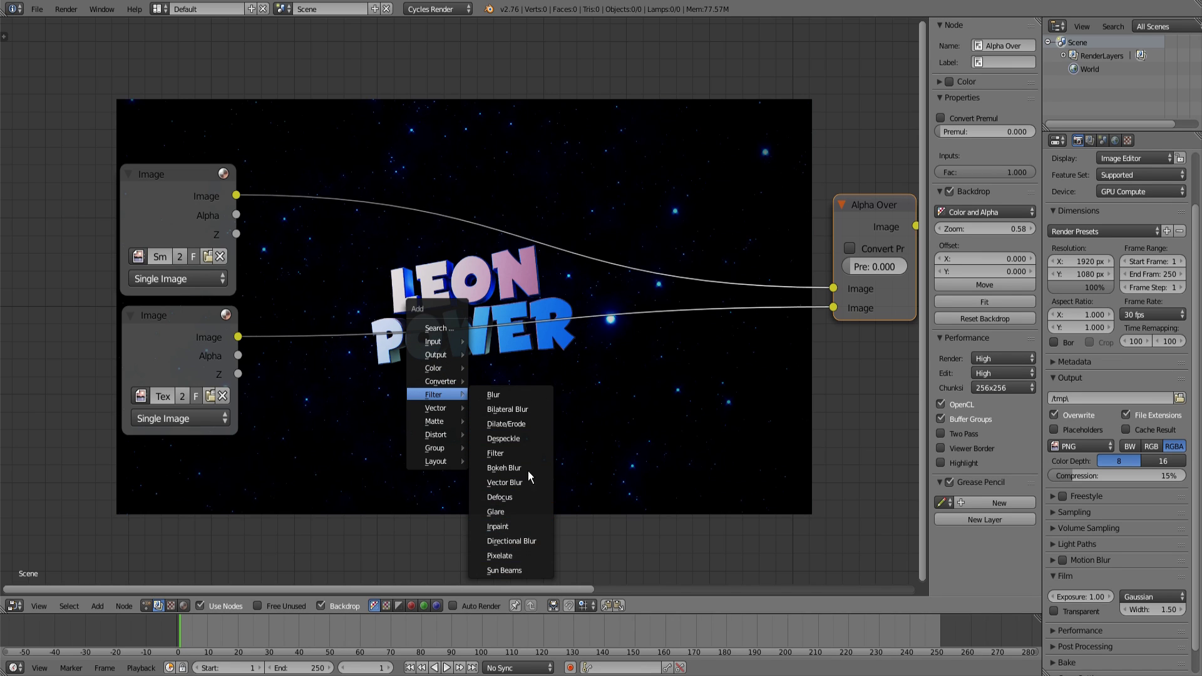
{"action": "left_click", "coordinate": [521, 508]}
{"action": "left_click", "coordinate": [422, 310]}
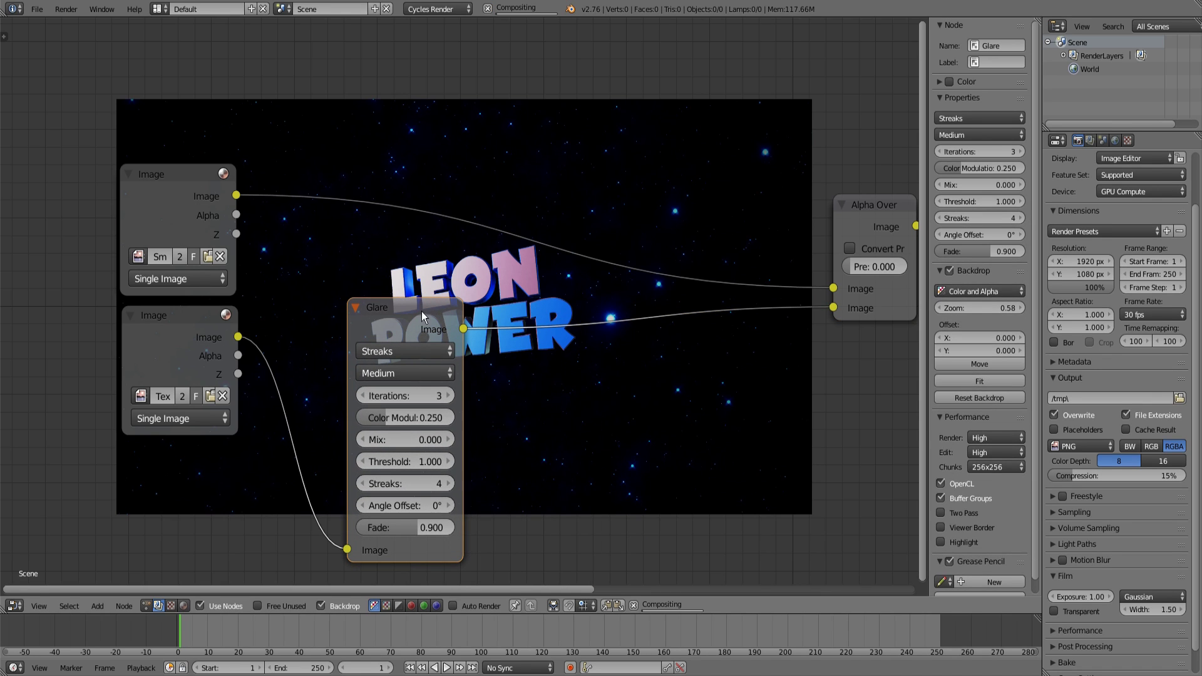
Show the Glare node's output in the backdrop and widen the node so its setting names are readable.
{"action": "left_click_drag", "start_coordinate": [461, 387], "coordinate": [362, 375]}
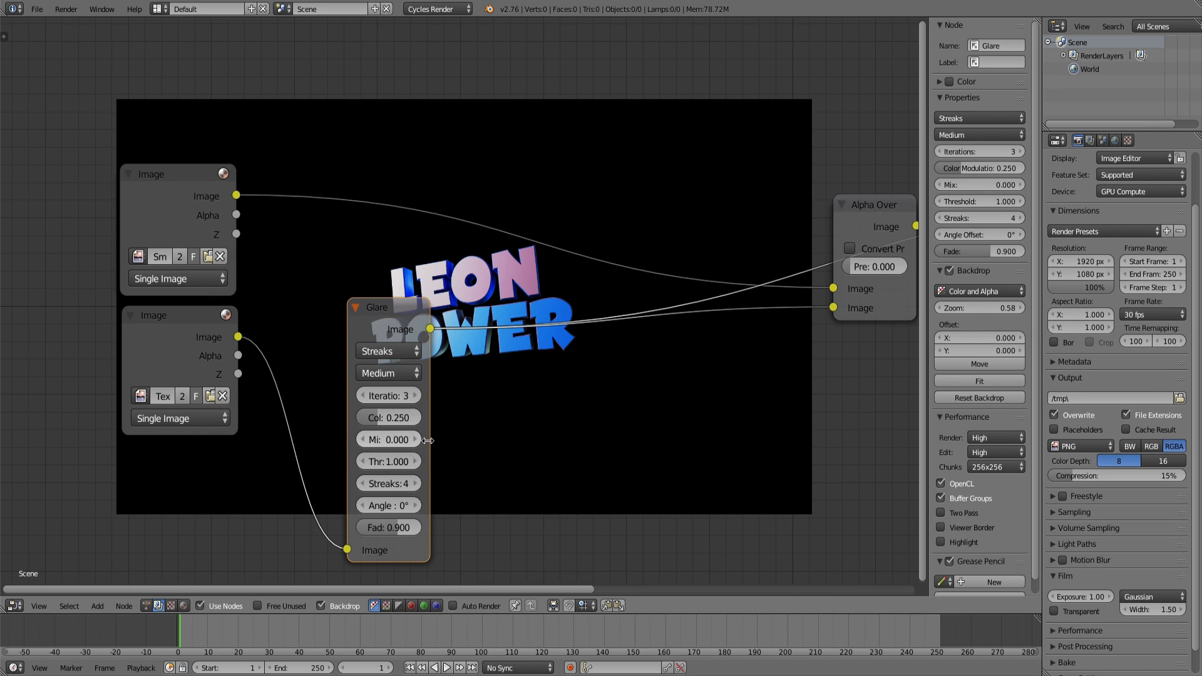
{"action": "left_click_drag", "start_coordinate": [427, 441], "coordinate": [523, 441]}
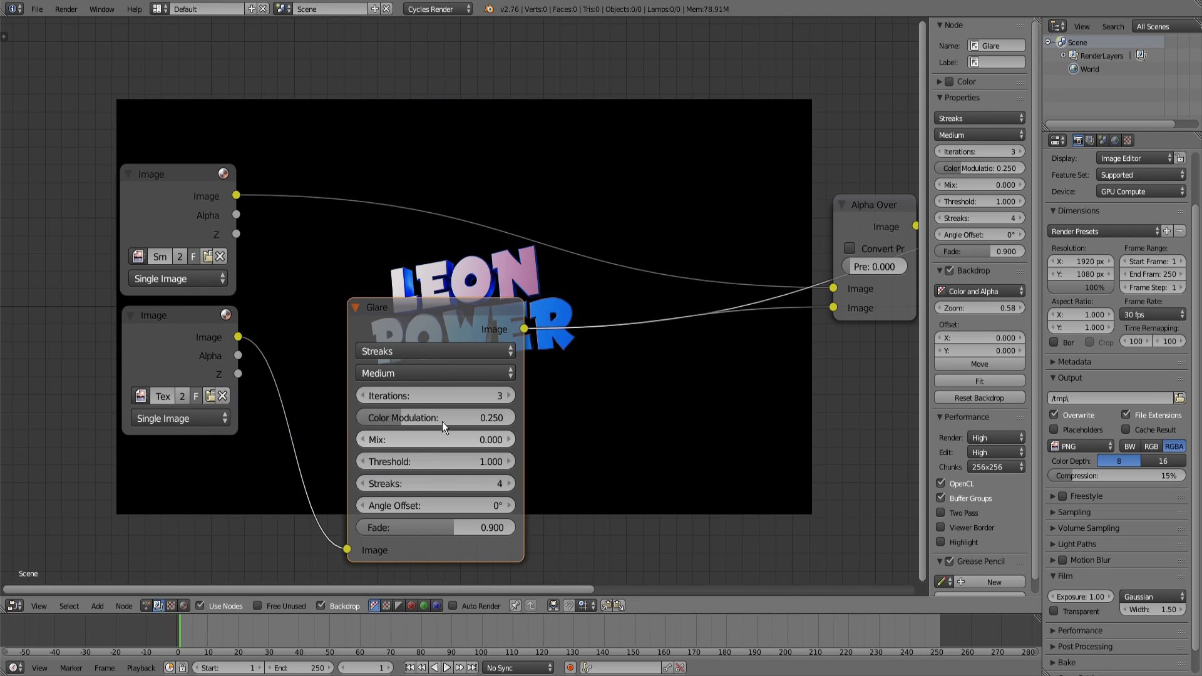
{"action": "middle_click_drag", "start_coordinate": [411, 415], "coordinate": [412, 356]}
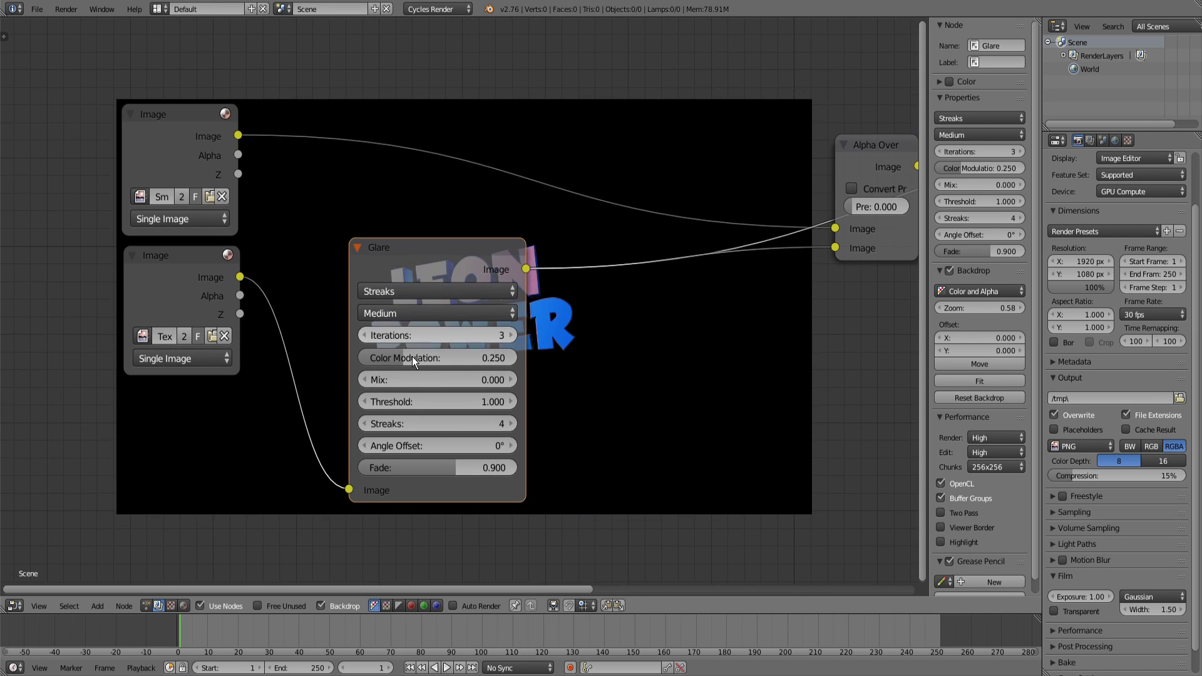
Keep the Glare node's type at Streaks and set its Color Modulation to 0.
{"action": "left_click", "coordinate": [414, 293]}
{"action": "left_click", "coordinate": [414, 292]}
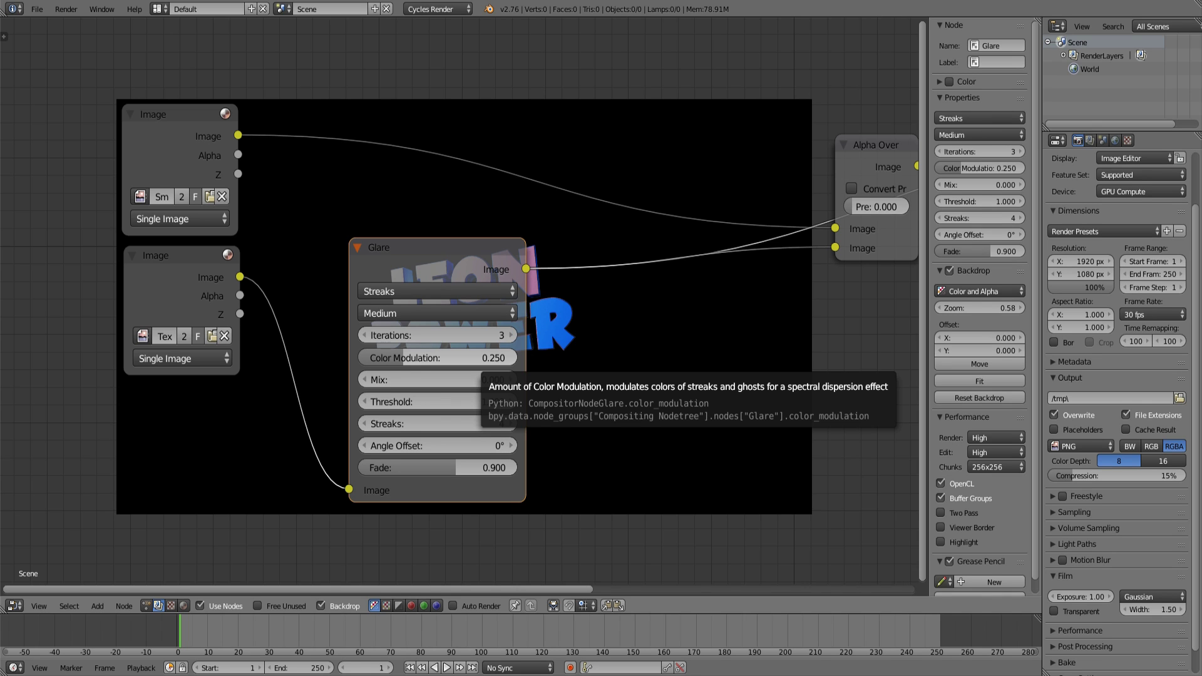
{"action": "left_click_drag", "start_coordinate": [488, 358], "coordinate": [441, 359]}
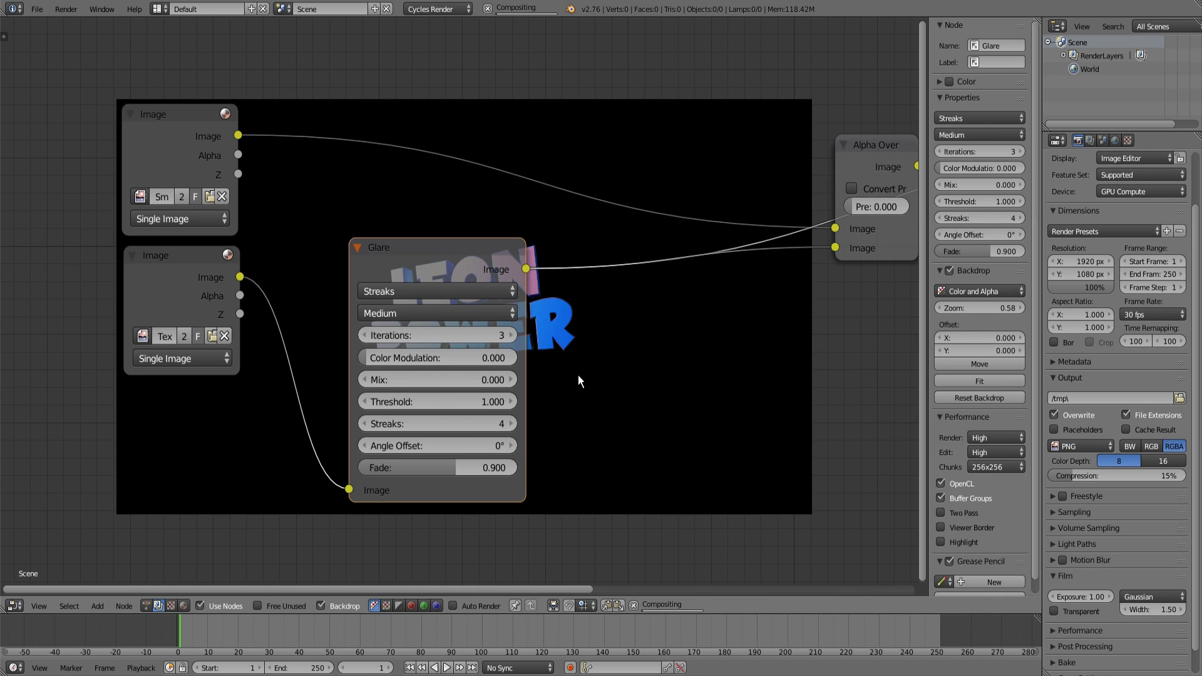
Set the Glare node's Mix to 1 and make the node narrower.
{"action": "middle_click_drag", "start_coordinate": [577, 374], "coordinate": [487, 374]}
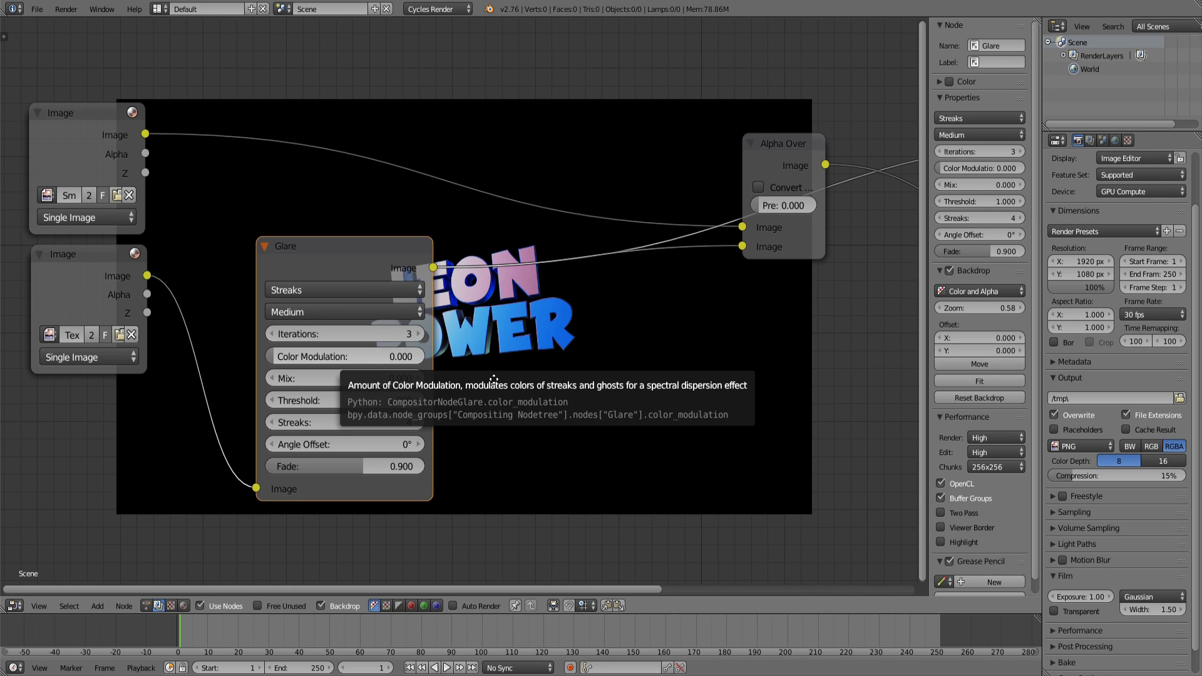
{"action": "middle_click_drag", "start_coordinate": [494, 378], "coordinate": [463, 358]}
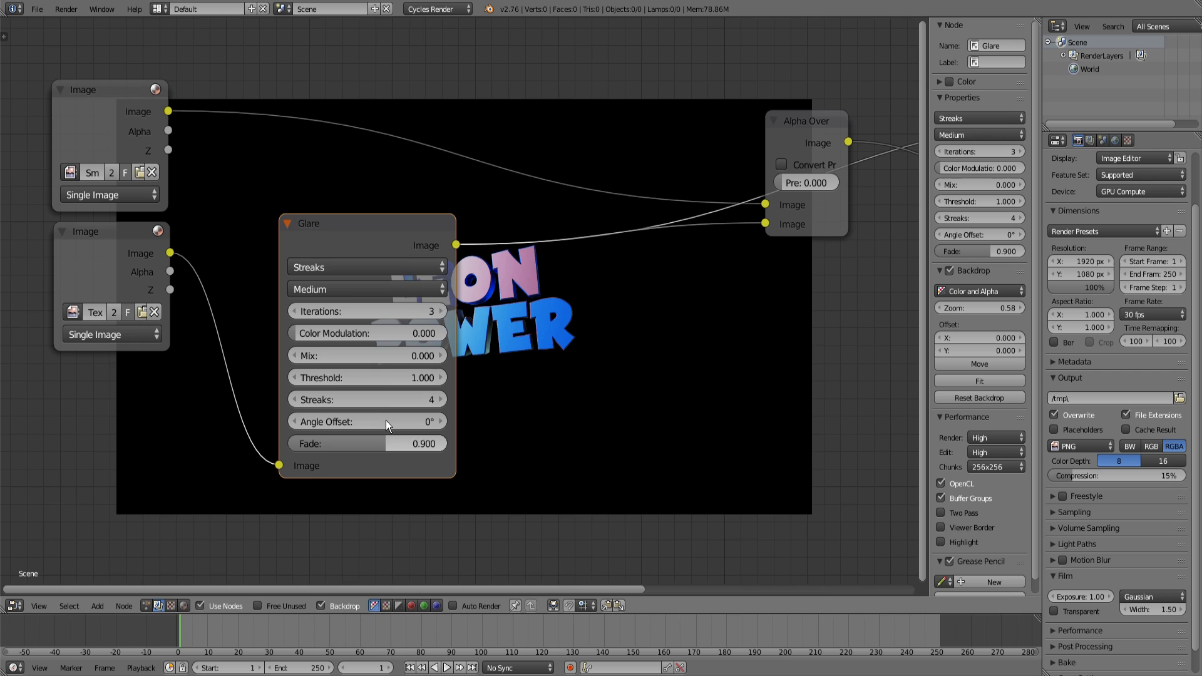
{"action": "middle_click_drag", "start_coordinate": [373, 344], "coordinate": [347, 328]}
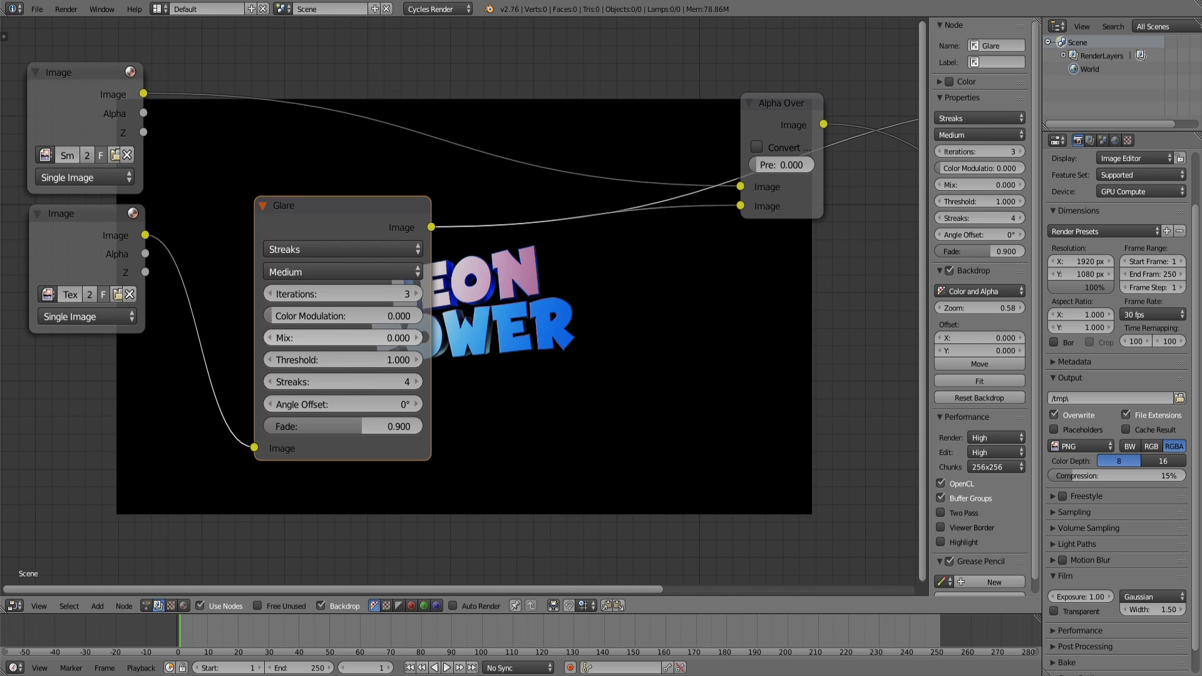
{"action": "left_click_drag", "start_coordinate": [348, 338], "coordinate": [388, 379]}
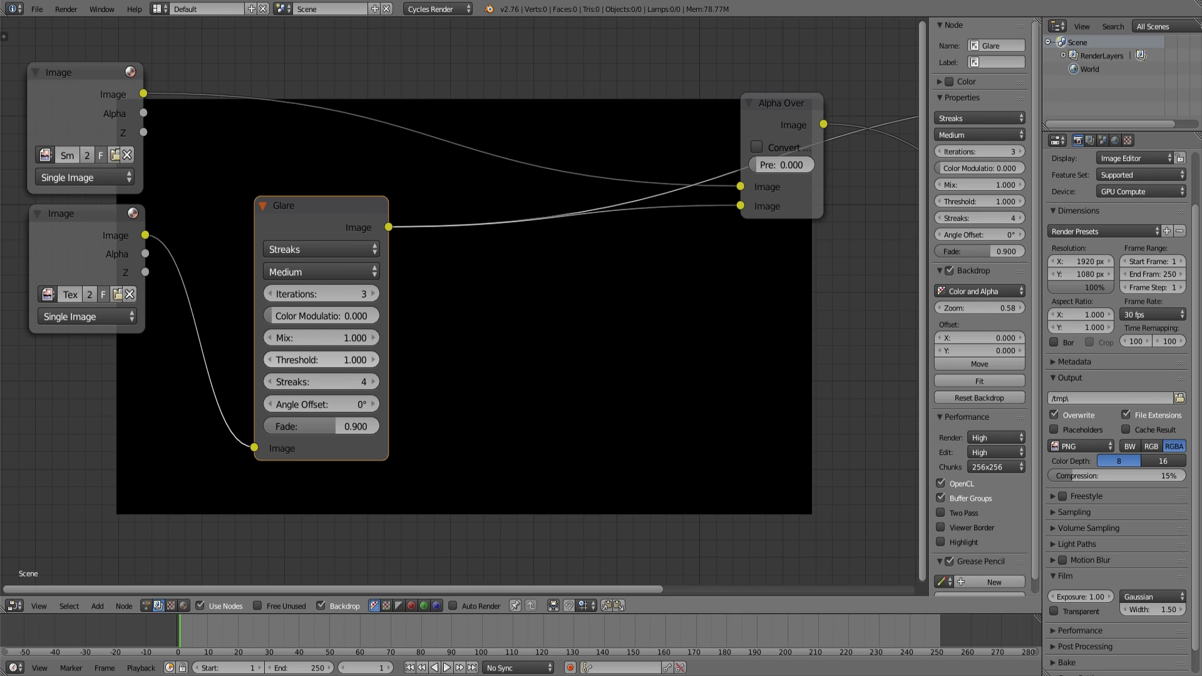
Set the Glare node's Threshold to 0.3.
{"action": "left_click_drag", "start_coordinate": [377, 359], "coordinate": [306, 360]}
{"action": "left_click", "coordinate": [377, 359]}
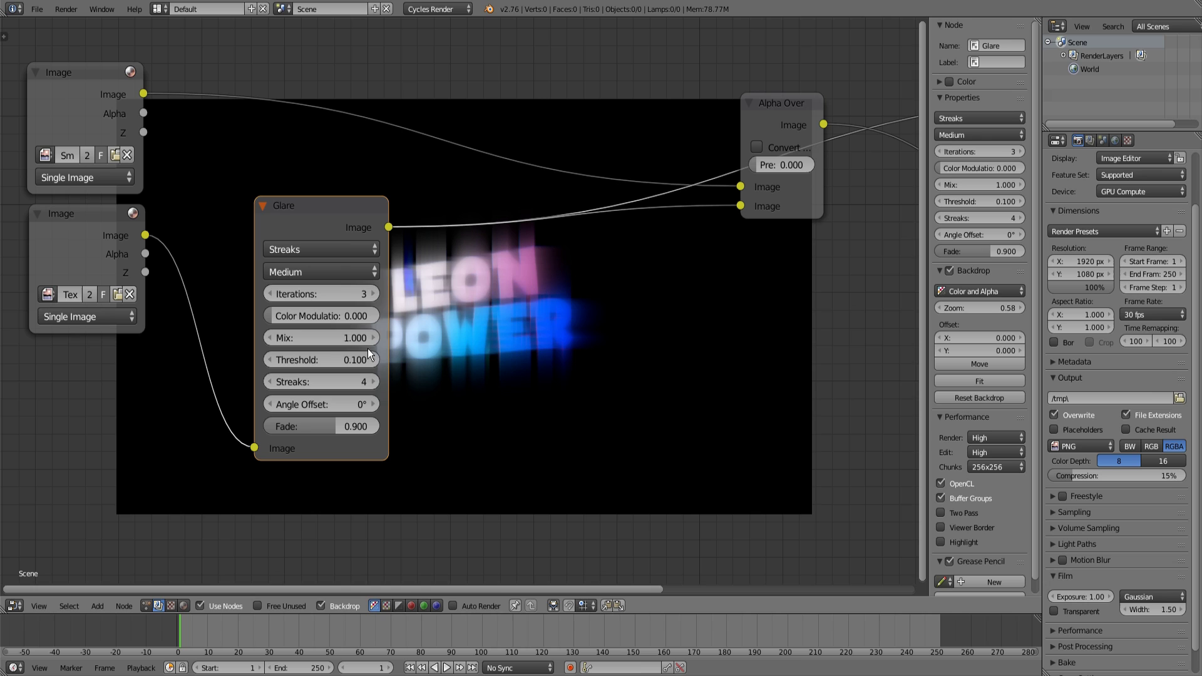
{"action": "left_click", "coordinate": [268, 359]}
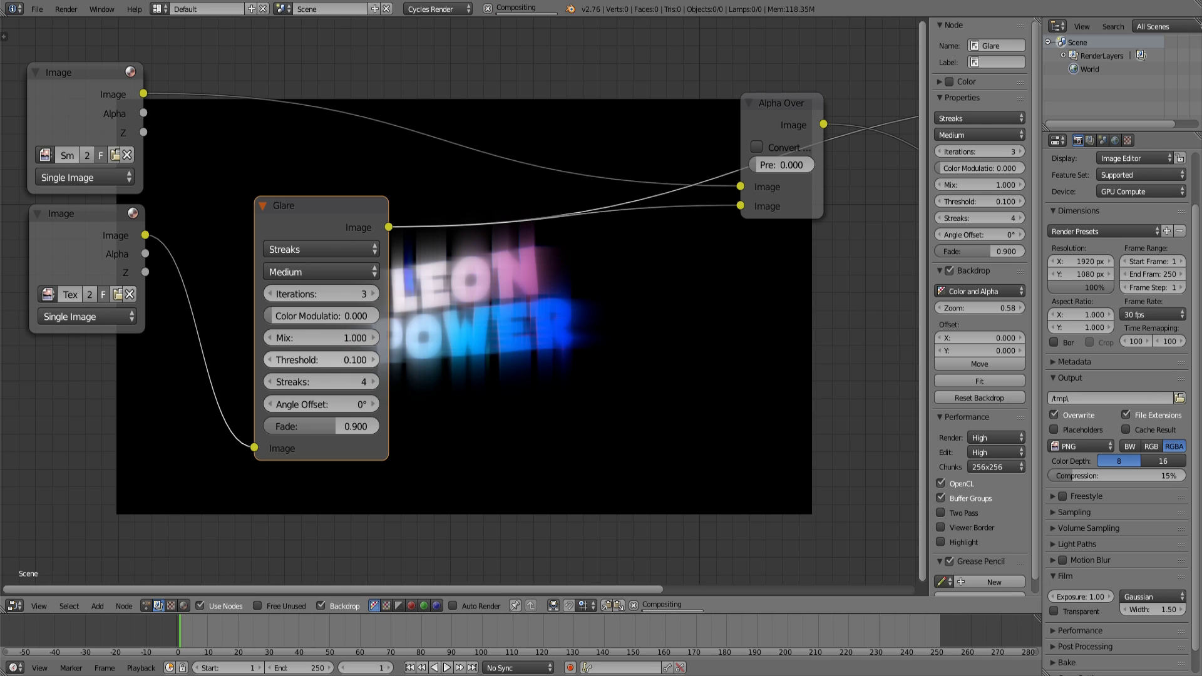
{"action": "left_click", "coordinate": [375, 359]}
{"action": "left_click", "coordinate": [375, 359]}
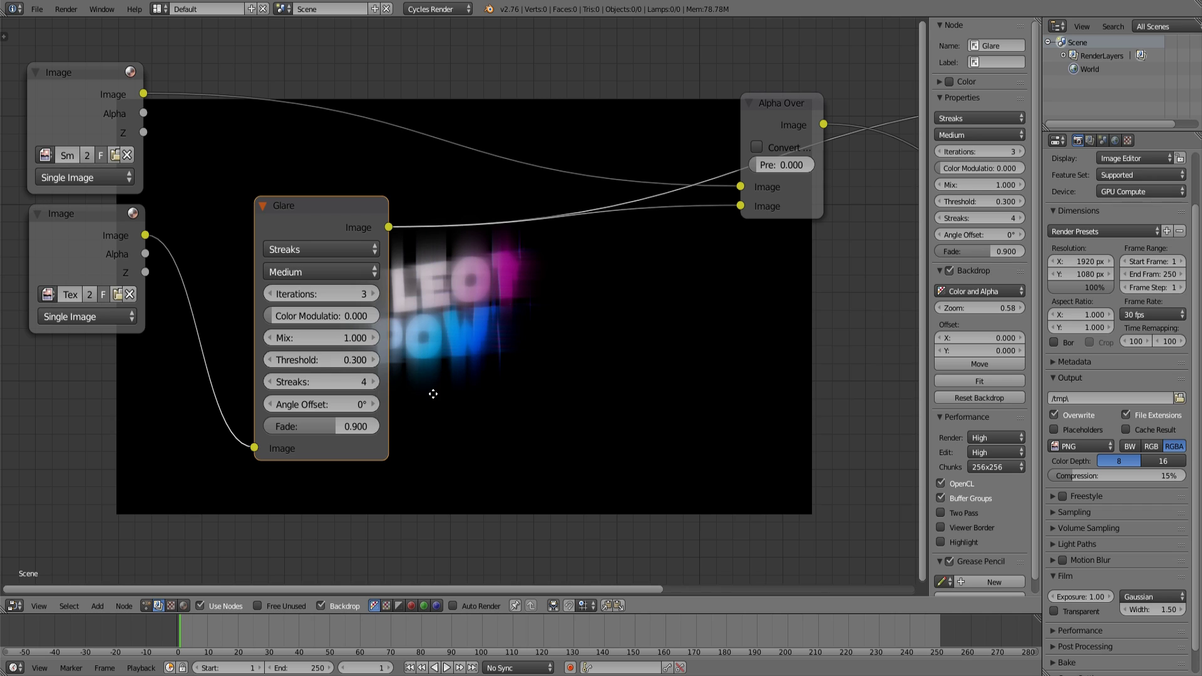
Reduce the number of streaks in the Glare node to 2.
{"action": "middle_click_drag", "start_coordinate": [434, 397], "coordinate": [377, 369]}
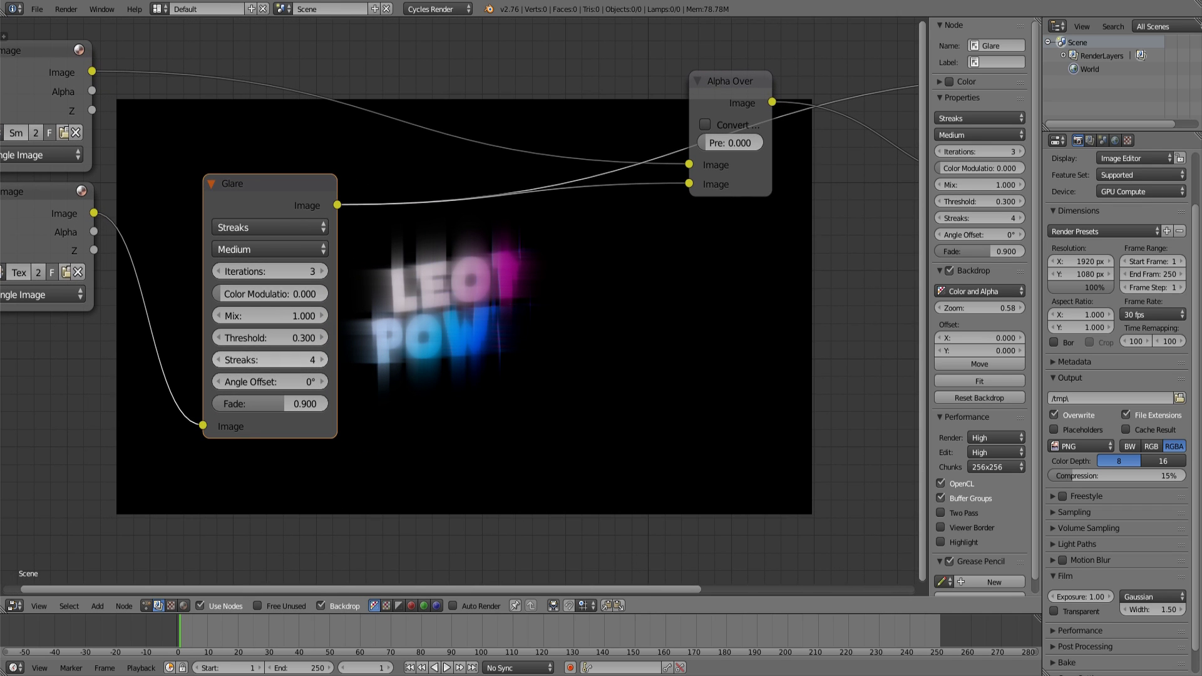
{"action": "left_click_drag", "start_coordinate": [282, 360], "coordinate": [241, 360]}
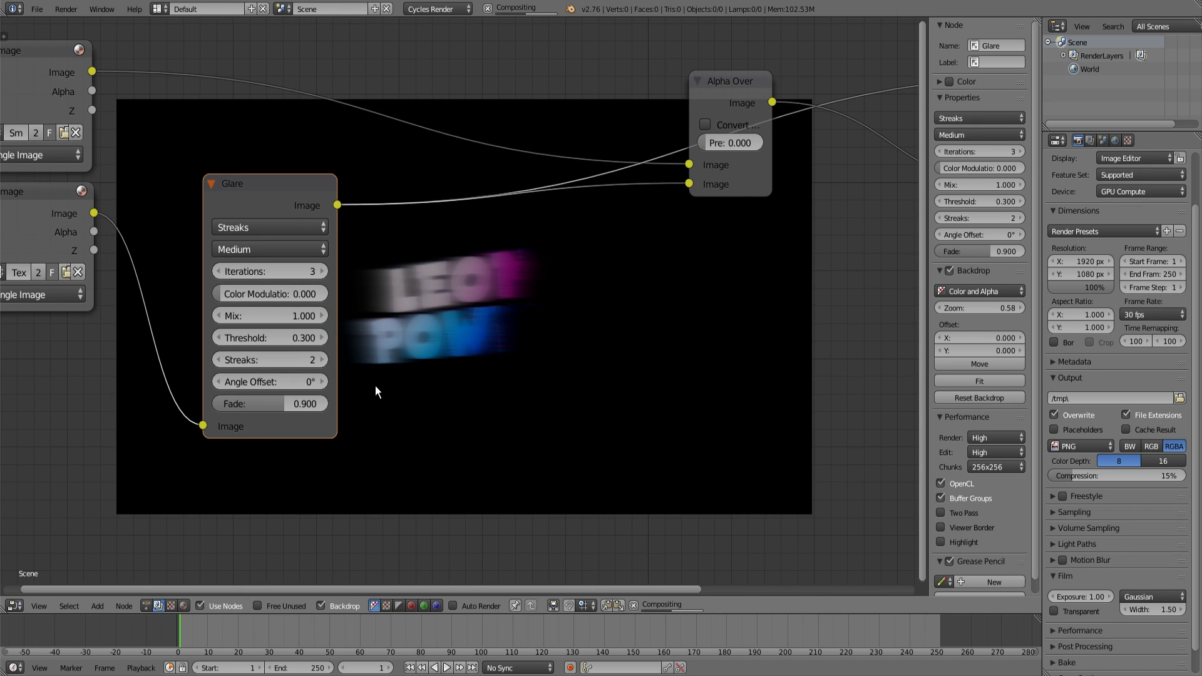
{"action": "middle_click_drag", "start_coordinate": [494, 279], "coordinate": [453, 275]}
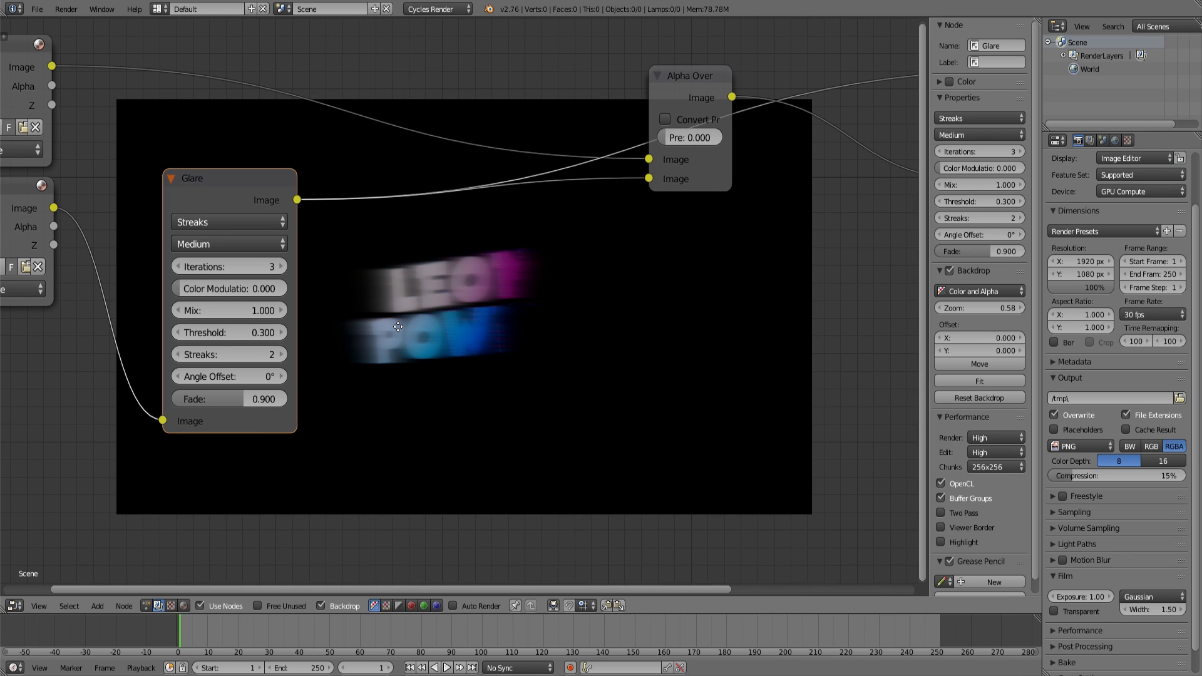
Set the Glare node's Fade to 0.8.
{"action": "scroll", "coordinate": [398, 326], "scroll_direction": "up", "scroll_amount": 2}
{"action": "left_click_drag", "start_coordinate": [237, 438], "coordinate": [112, 436]}
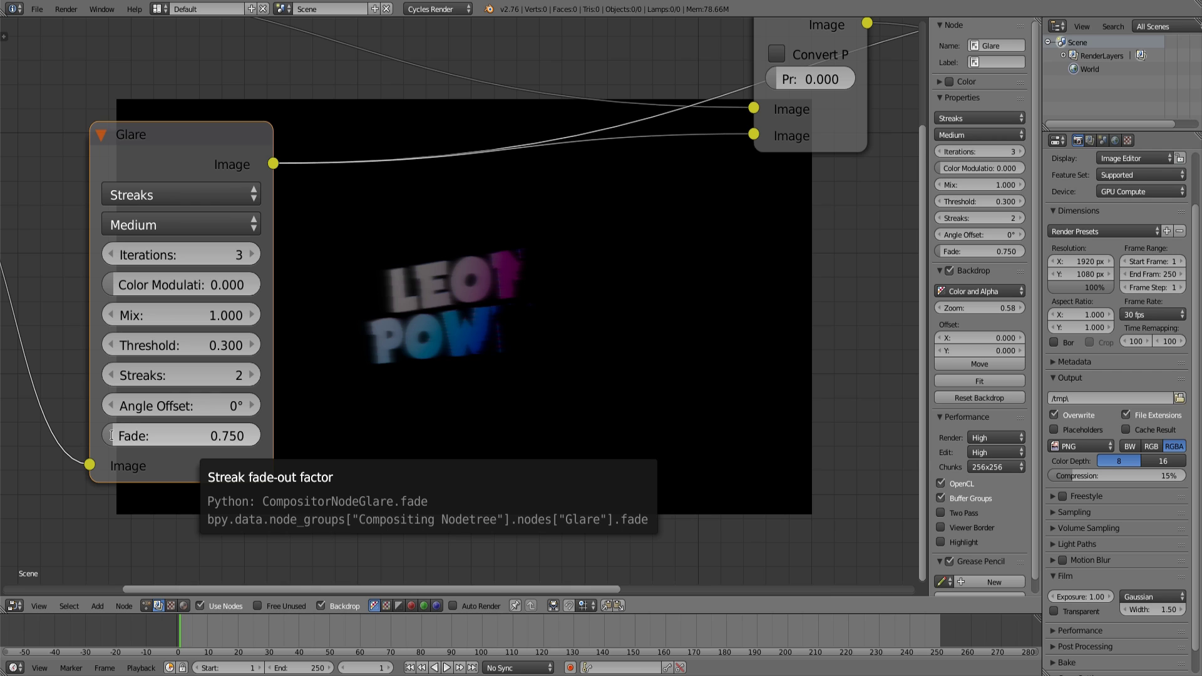
{"action": "left_click", "coordinate": [113, 436]}
{"action": "key", "text": "BackSpace"}
{"action": "key", "text": "BackSpace"}
{"action": "type", "text": "8"}
{"action": "key", "text": "Return"}
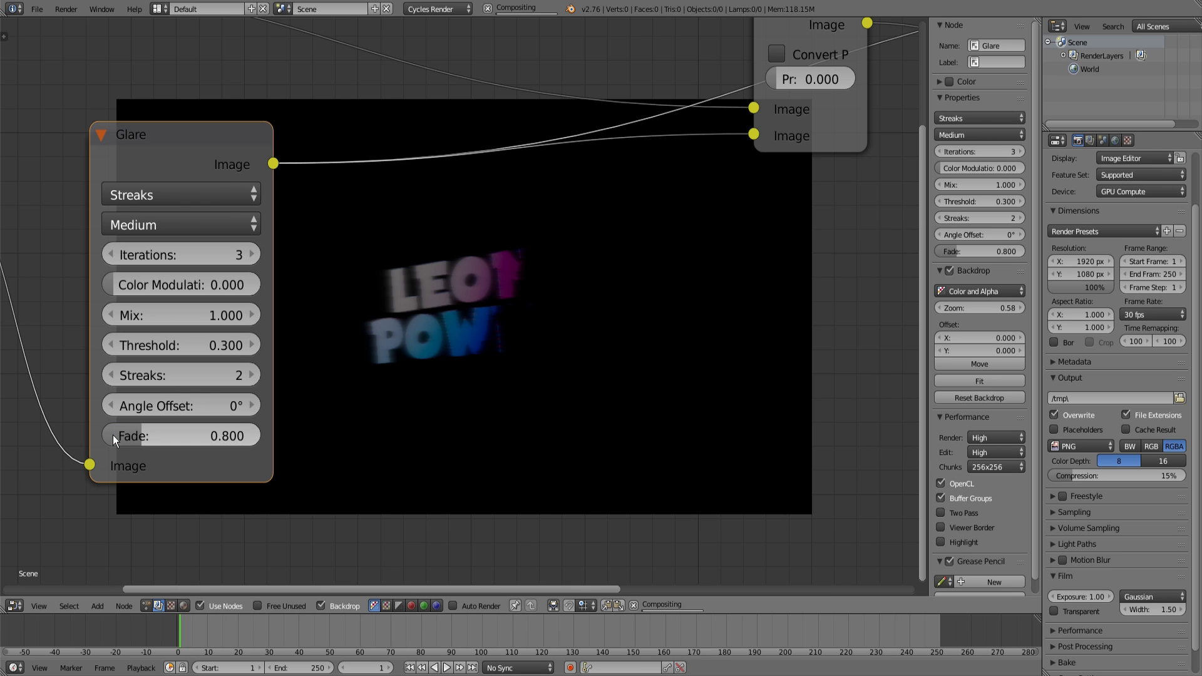
Raise the Glare node's Iterations to 5 and narrow the node to a compact width.
{"action": "scroll", "coordinate": [152, 406], "scroll_direction": "up", "scroll_amount": 1}
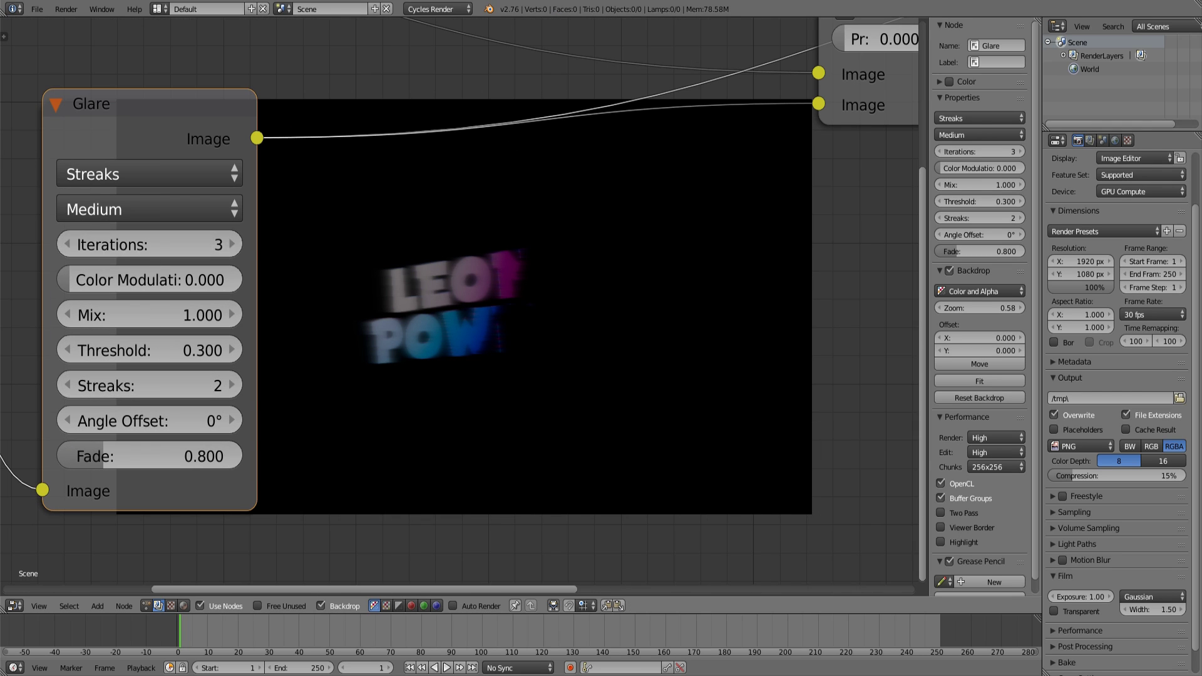
{"action": "left_click", "coordinate": [232, 244]}
{"action": "left_click", "coordinate": [231, 244]}
{"action": "left_click_drag", "start_coordinate": [246, 261], "coordinate": [175, 261]}
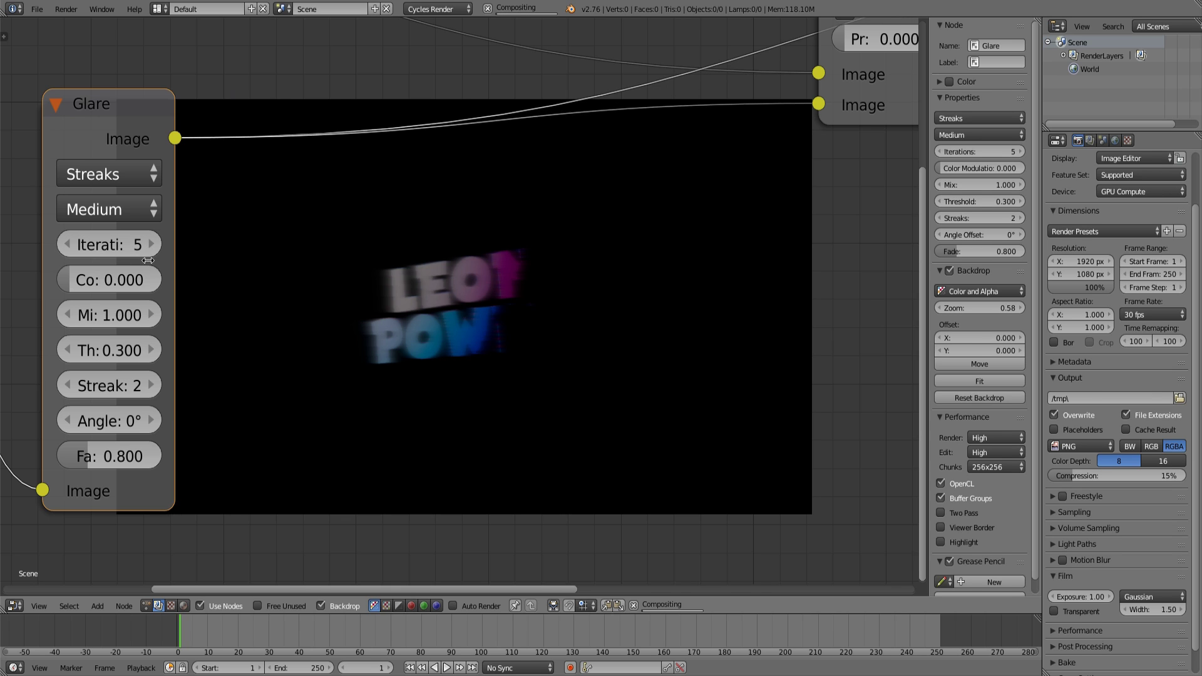
Move the Glare node close to the text Image node.
{"action": "scroll", "coordinate": [287, 260], "scroll_direction": "down", "scroll_amount": 2}
{"action": "middle_click_drag", "start_coordinate": [287, 260], "coordinate": [449, 292]}
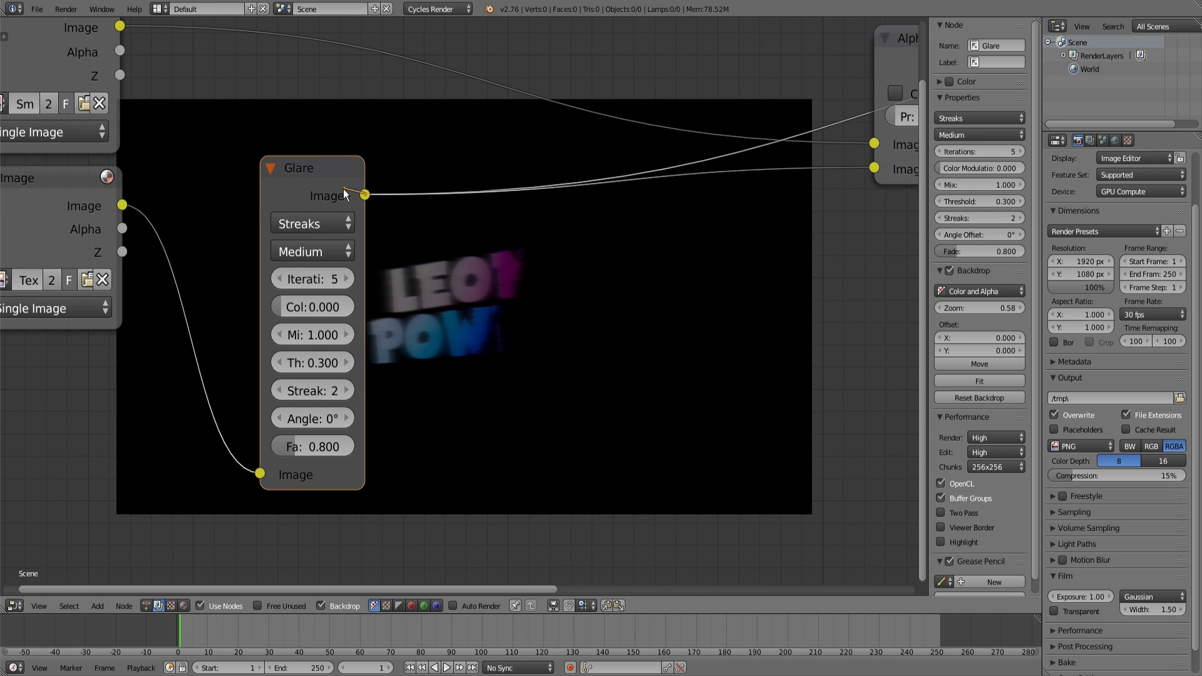
{"action": "left_click_drag", "start_coordinate": [310, 185], "coordinate": [209, 183]}
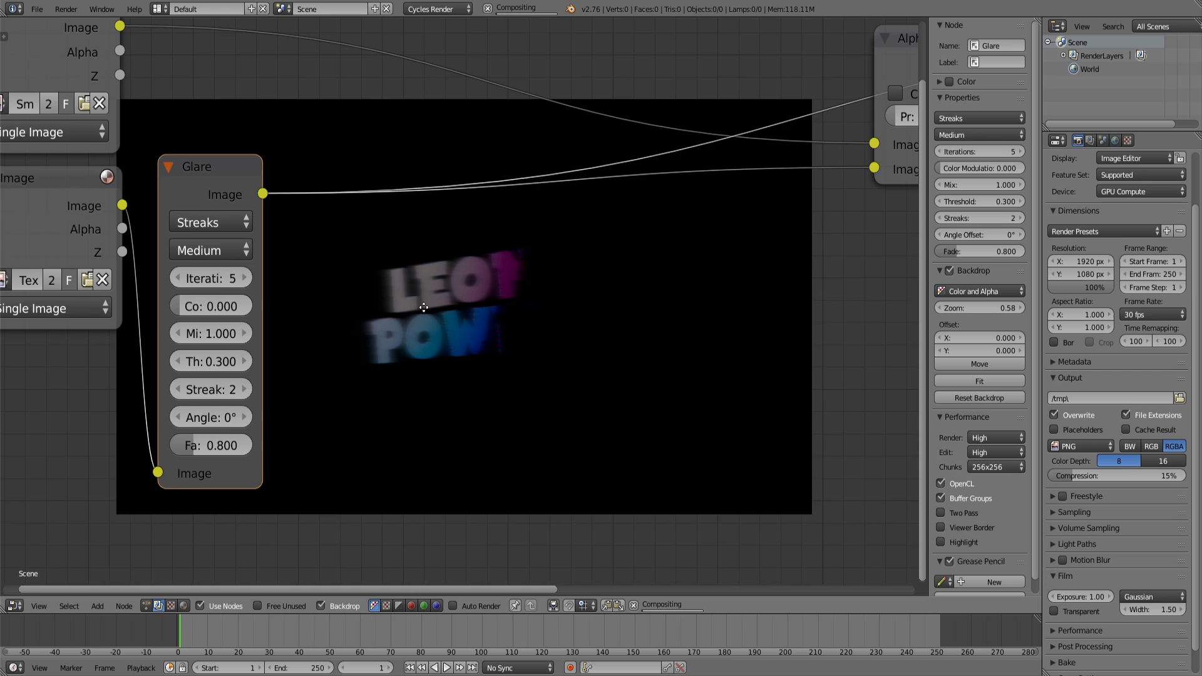
Insert a Blur filter node on the link from the Glare node to the Viewer and place it beside the Glare node.
{"action": "middle_click_drag", "start_coordinate": [398, 353], "coordinate": [336, 334]}
{"action": "key", "text": "shift+a"}
{"action": "mouse_move", "coordinate": [501, 272]}
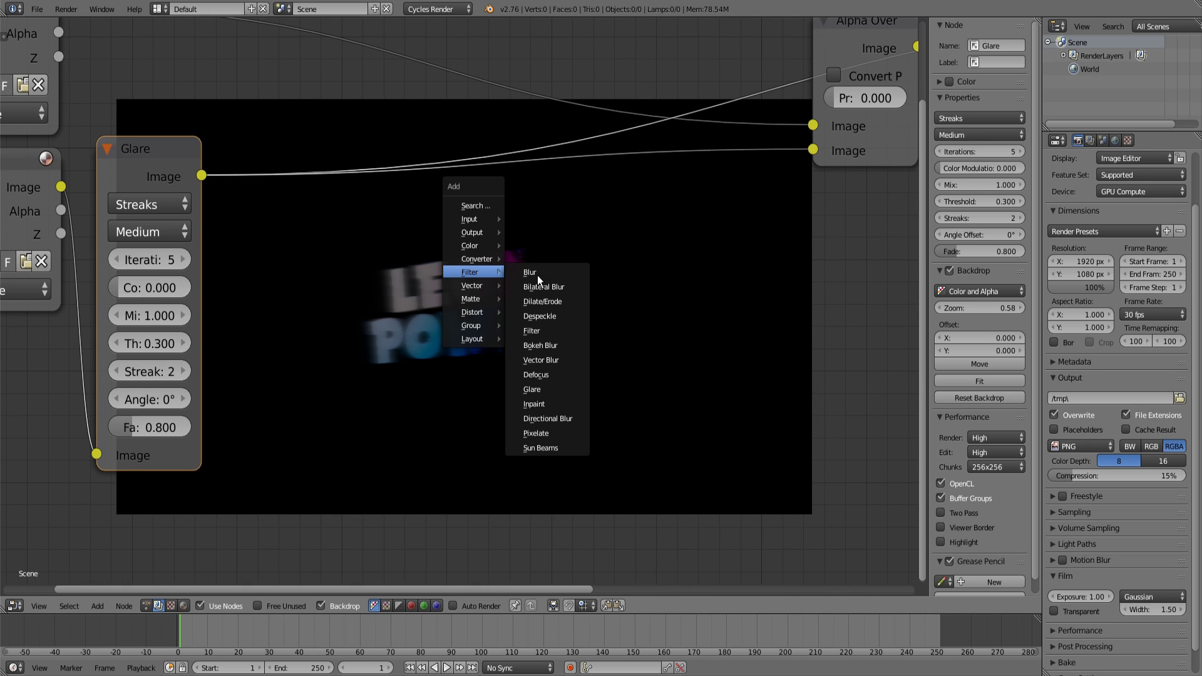
{"action": "left_click", "coordinate": [537, 275]}
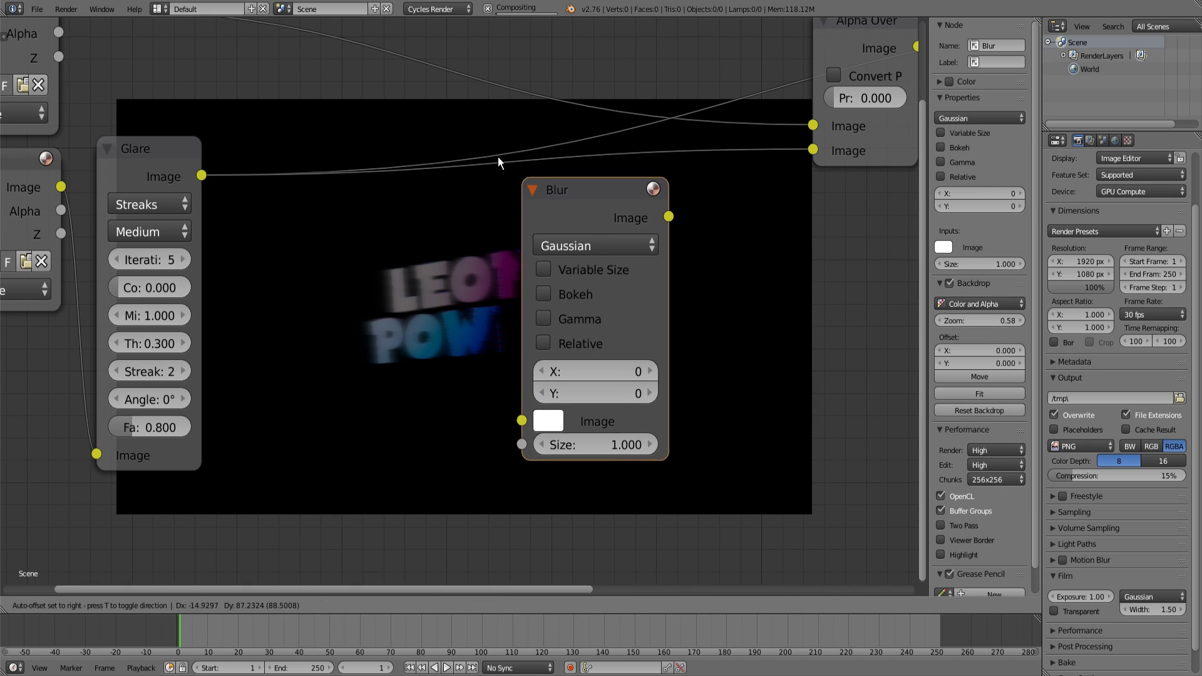
{"action": "left_click", "coordinate": [473, 132]}
{"action": "left_click_drag", "start_coordinate": [529, 176], "coordinate": [373, 256]}
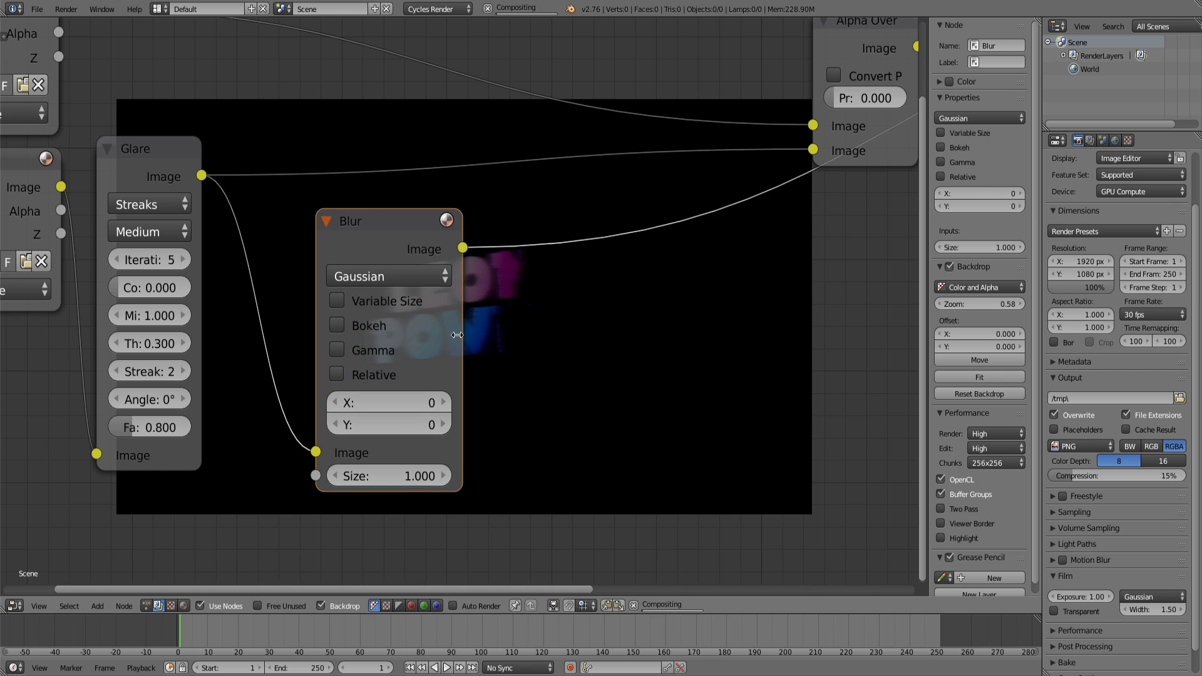
Narrow the Blur node and set it to Fast Gaussian with Relative enabled and Y aspect correction.
{"action": "left_click_drag", "start_coordinate": [459, 334], "coordinate": [417, 335]}
{"action": "middle_click_drag", "start_coordinate": [417, 334], "coordinate": [256, 292]}
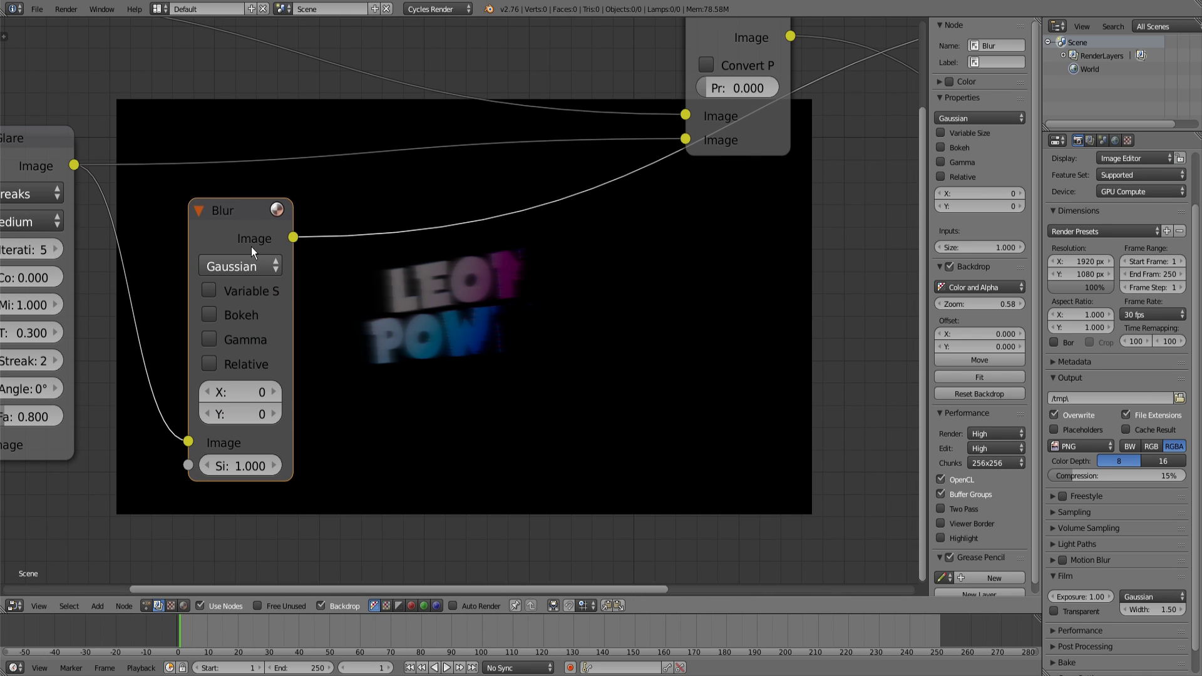
{"action": "left_click", "coordinate": [250, 264]}
{"action": "left_click", "coordinate": [246, 118]}
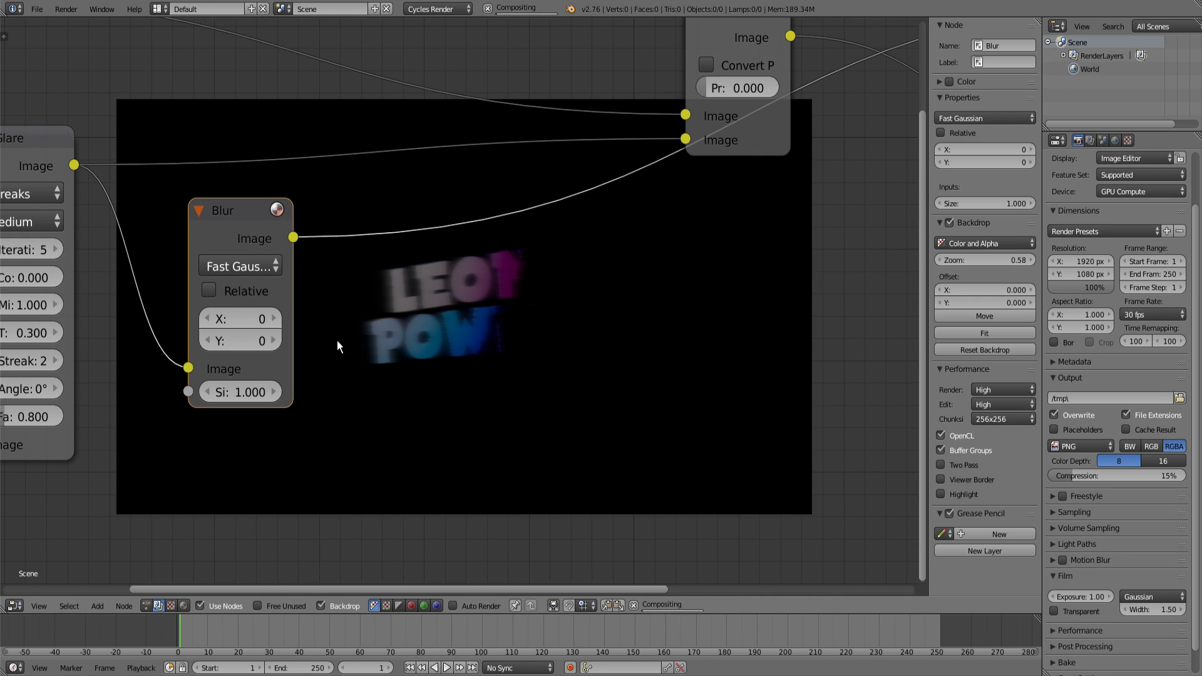
{"action": "left_click", "coordinate": [246, 296]}
{"action": "left_click", "coordinate": [241, 343]}
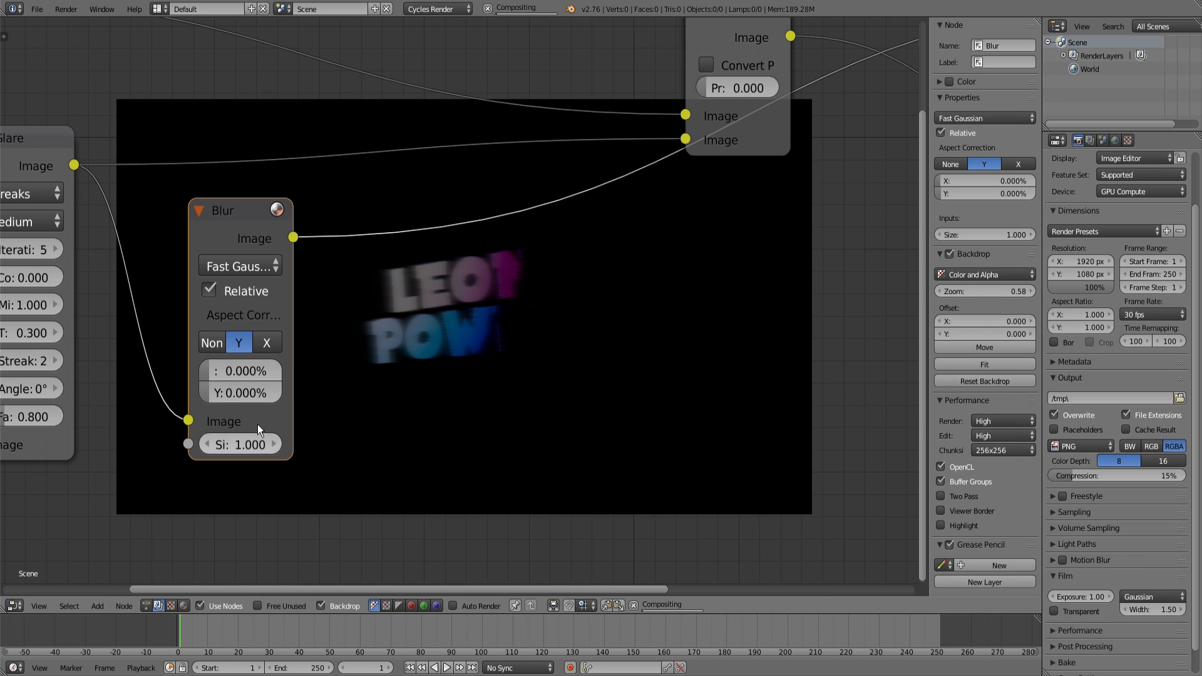
Set the Blur node's Y amount to 1%.
{"action": "left_click", "coordinate": [248, 395]}
{"action": "type", "text": "1"}
{"action": "key", "text": "Return"}
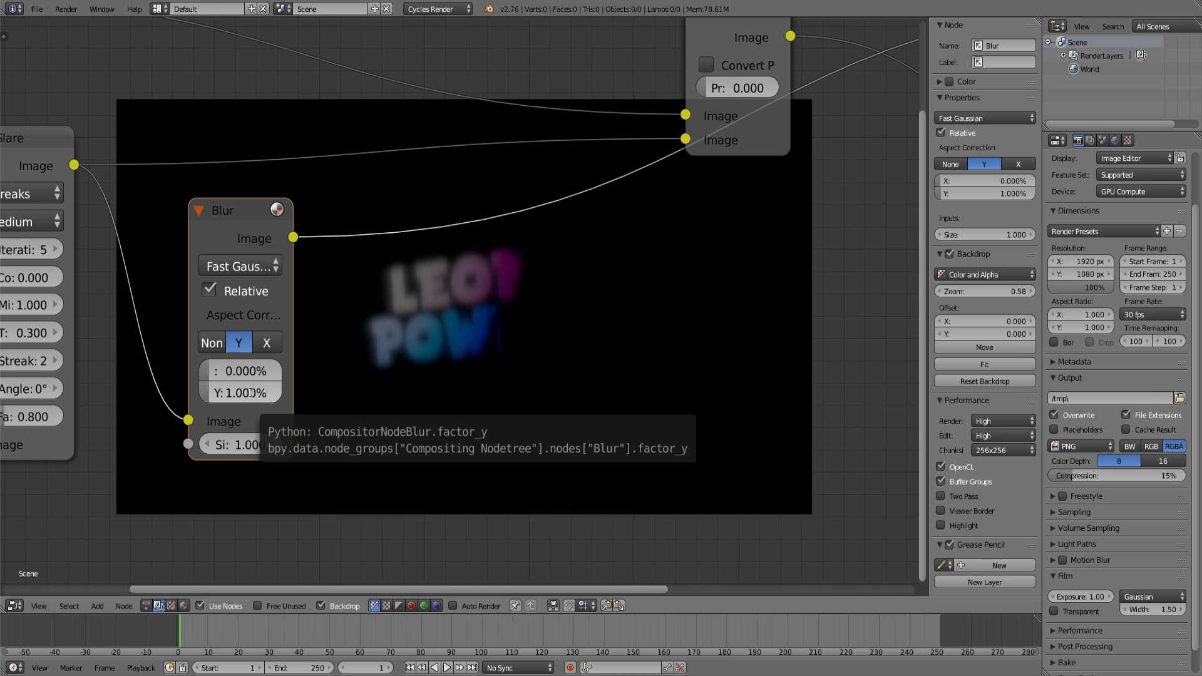
Set the Blur node's Y amount to 0.1% and its X amount to 15%.
{"action": "left_click", "coordinate": [250, 392]}
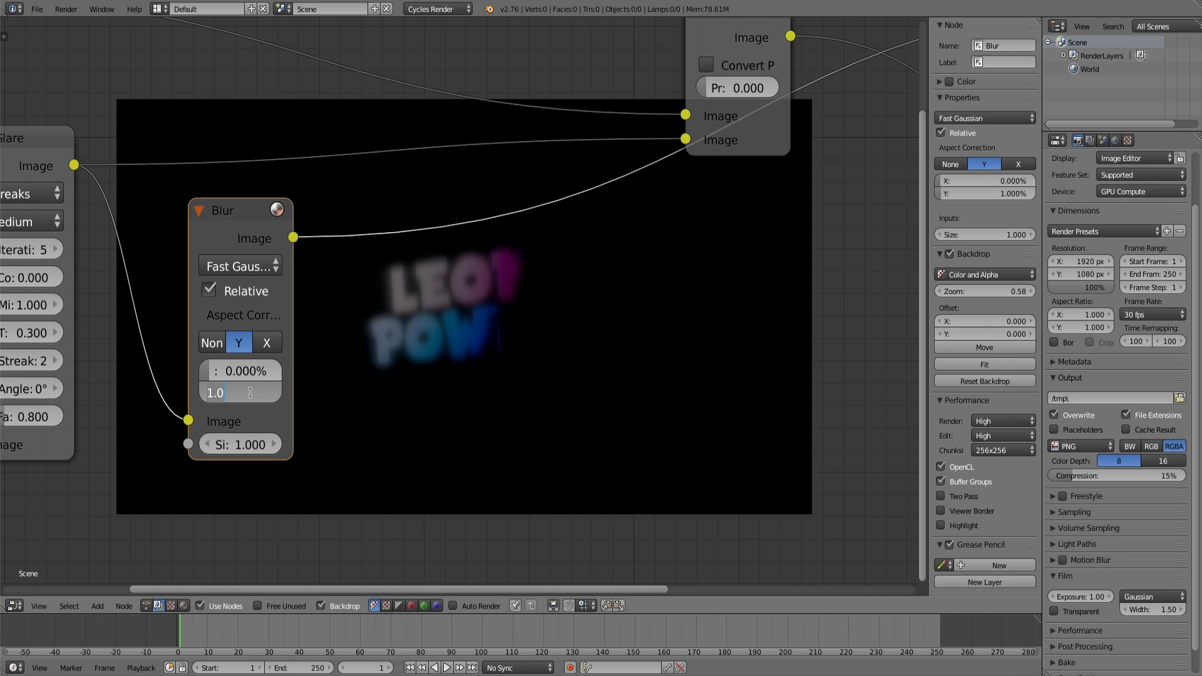
{"action": "type", "text": "0.1"}
{"action": "key", "text": "Return"}
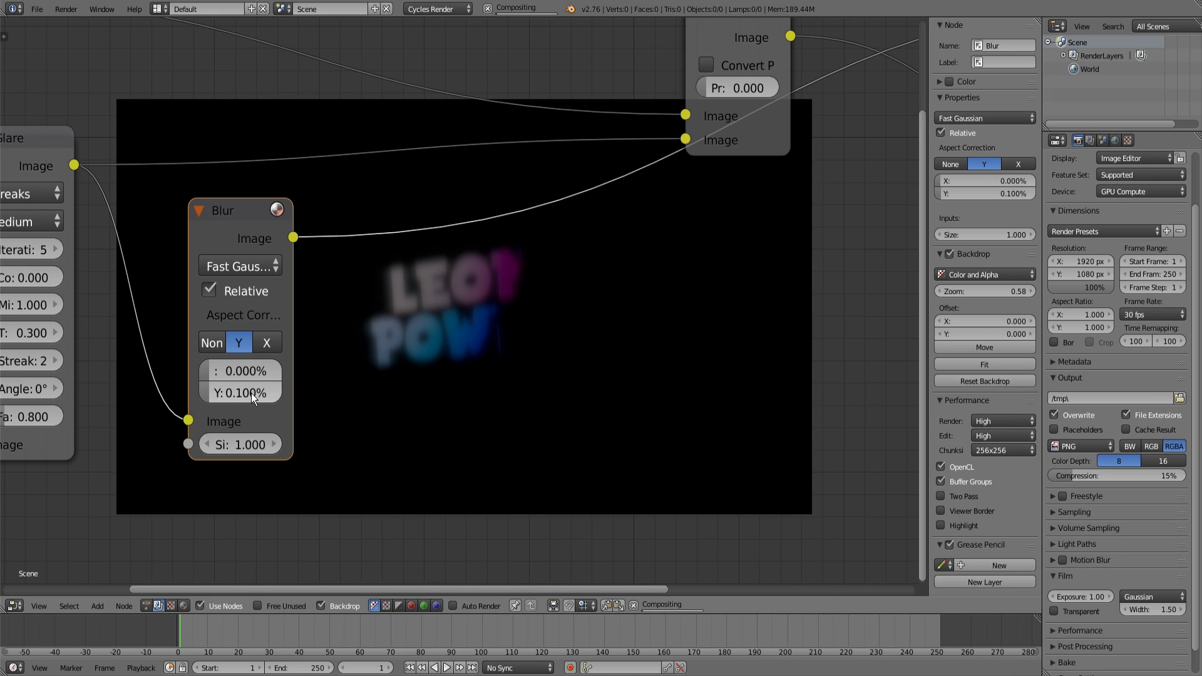
{"action": "left_click", "coordinate": [247, 377]}
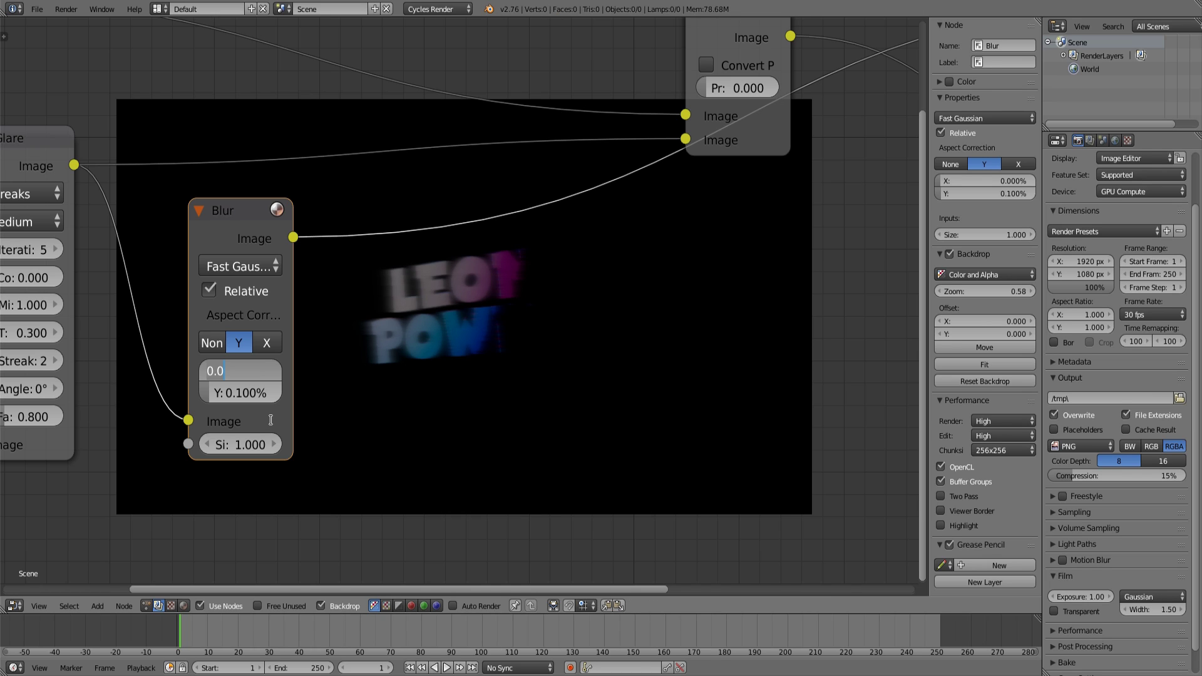
{"action": "type", "text": "15"}
{"action": "key", "text": "Return"}
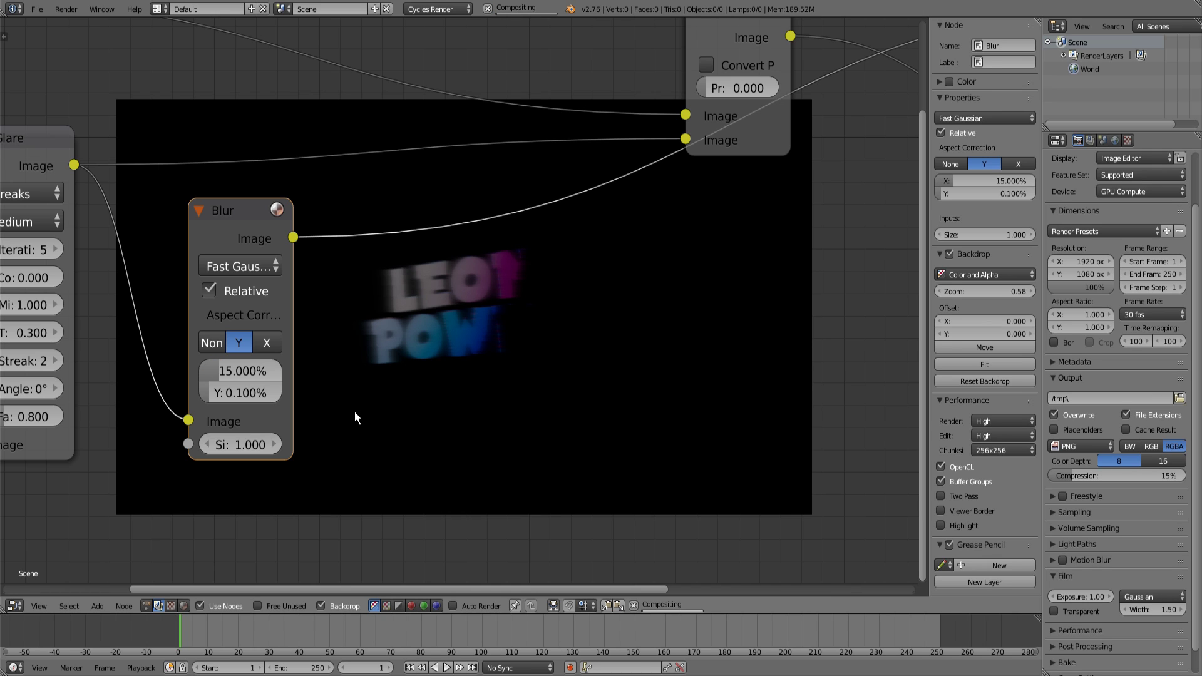
Move the Blur node close beside the Glare node and set its X amount to 25%.
{"action": "left_click_drag", "start_coordinate": [247, 227], "coordinate": [158, 197]}
{"action": "middle_click_drag", "start_coordinate": [507, 323], "coordinate": [617, 325]}
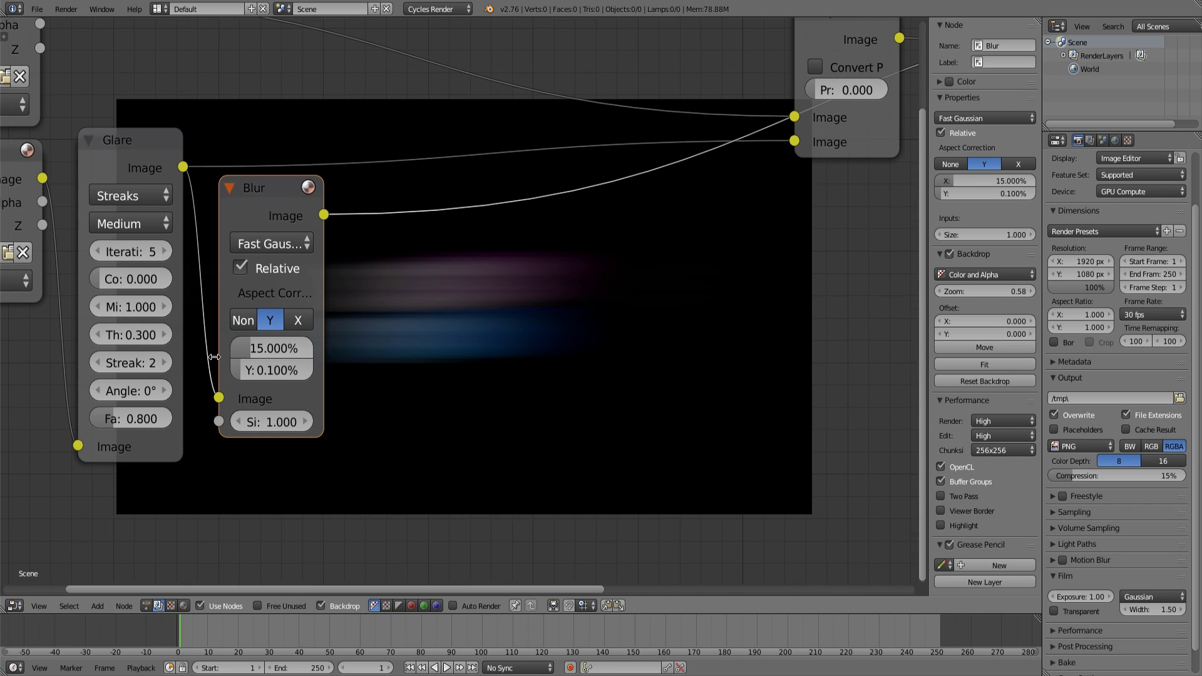
{"action": "left_click", "coordinate": [295, 351]}
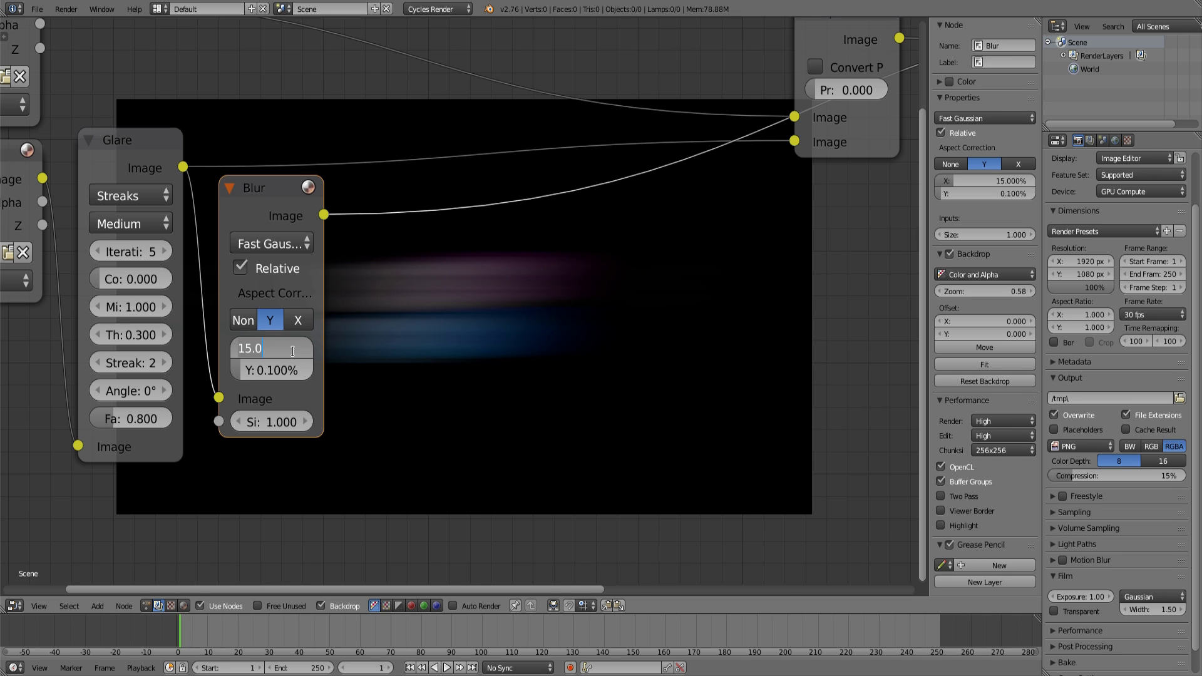
{"action": "type", "text": "25"}
{"action": "key", "text": "Return"}
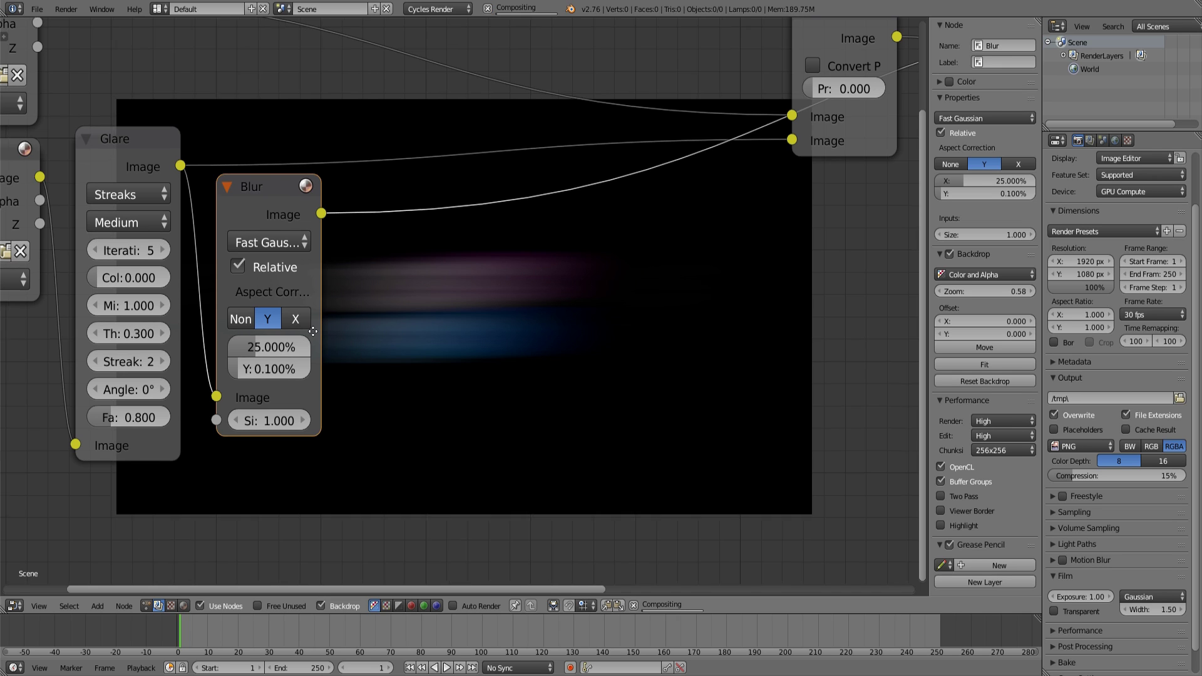
Insert an RGB Curves node on the link from Blur to the Viewer, hide its unused sockets and place it beside Blur.
{"action": "middle_click_drag", "start_coordinate": [428, 360], "coordinate": [332, 361]}
{"action": "mouse_move", "coordinate": [496, 327]}
{"action": "middle_mouse_down"}
{"action": "mouse_move", "coordinate": [404, 342]}
{"action": "mouse_move", "coordinate": [414, 341]}
{"action": "middle_mouse_up"}
{"action": "scroll", "coordinate": [415, 341], "scroll_direction": "down", "scroll_amount": 5}
{"action": "scroll", "coordinate": [349, 284], "scroll_direction": "up", "scroll_amount": 3}
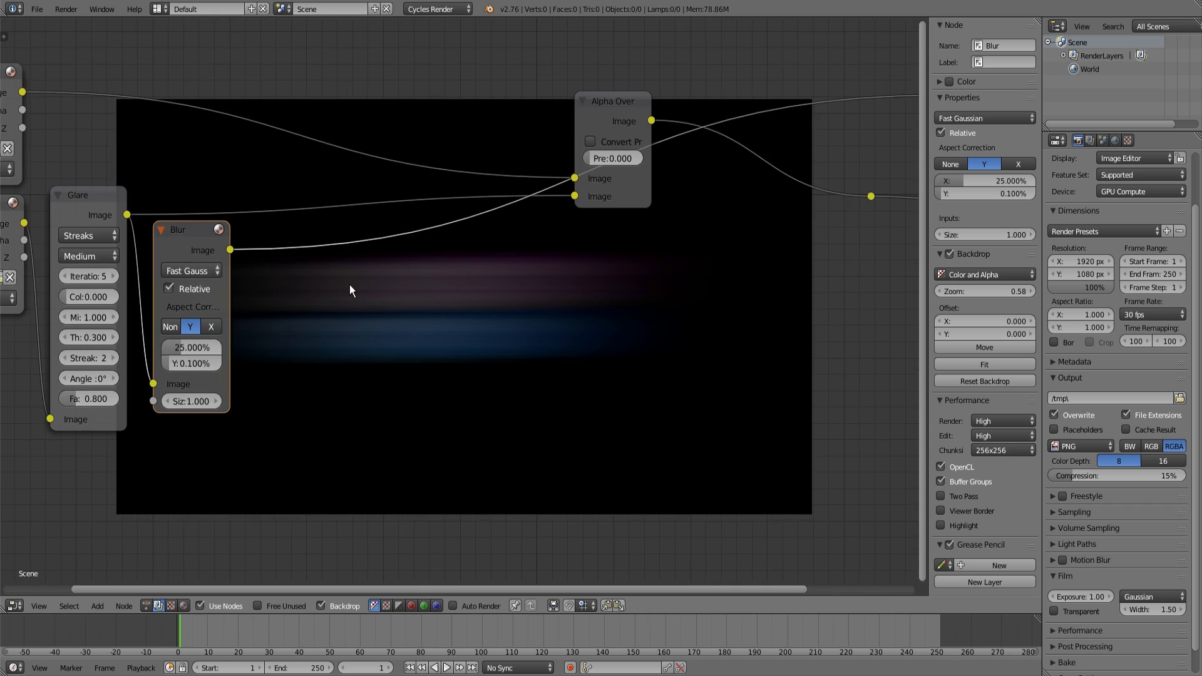
{"action": "key", "text": "shift+a"}
{"action": "mouse_move", "coordinate": [331, 248]}
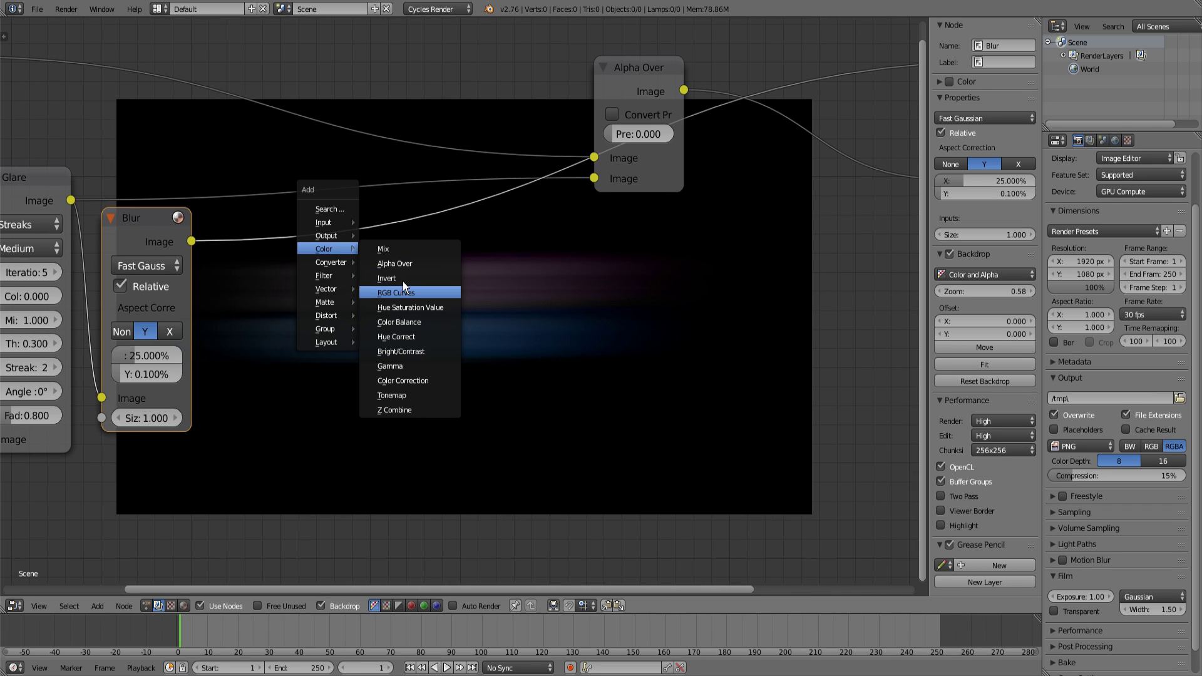
{"action": "left_click", "coordinate": [404, 292]}
{"action": "left_click", "coordinate": [412, 268]}
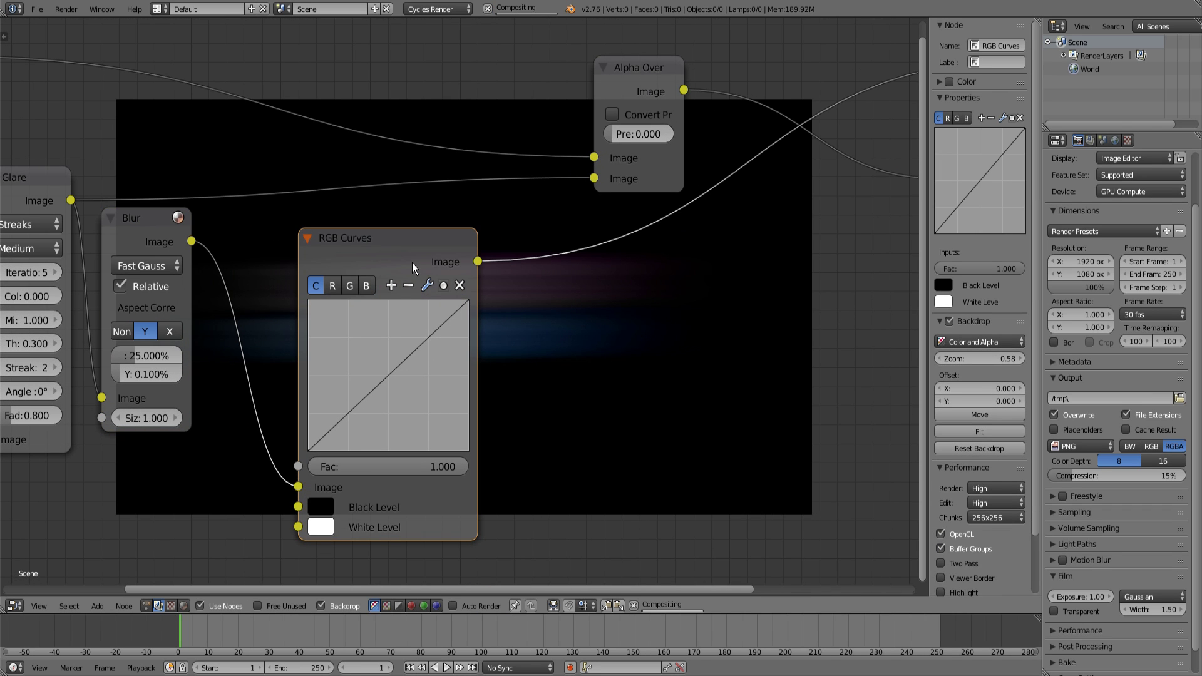
{"action": "key", "text": "ctrl+h"}
{"action": "left_click_drag", "start_coordinate": [413, 267], "coordinate": [319, 234]}
Bend the RGB Curves node's combined curve into an S shape and lift the blue curve's low end to about X 0.106, Y 0.163.
{"action": "left_click_drag", "start_coordinate": [331, 307], "coordinate": [336, 283]}
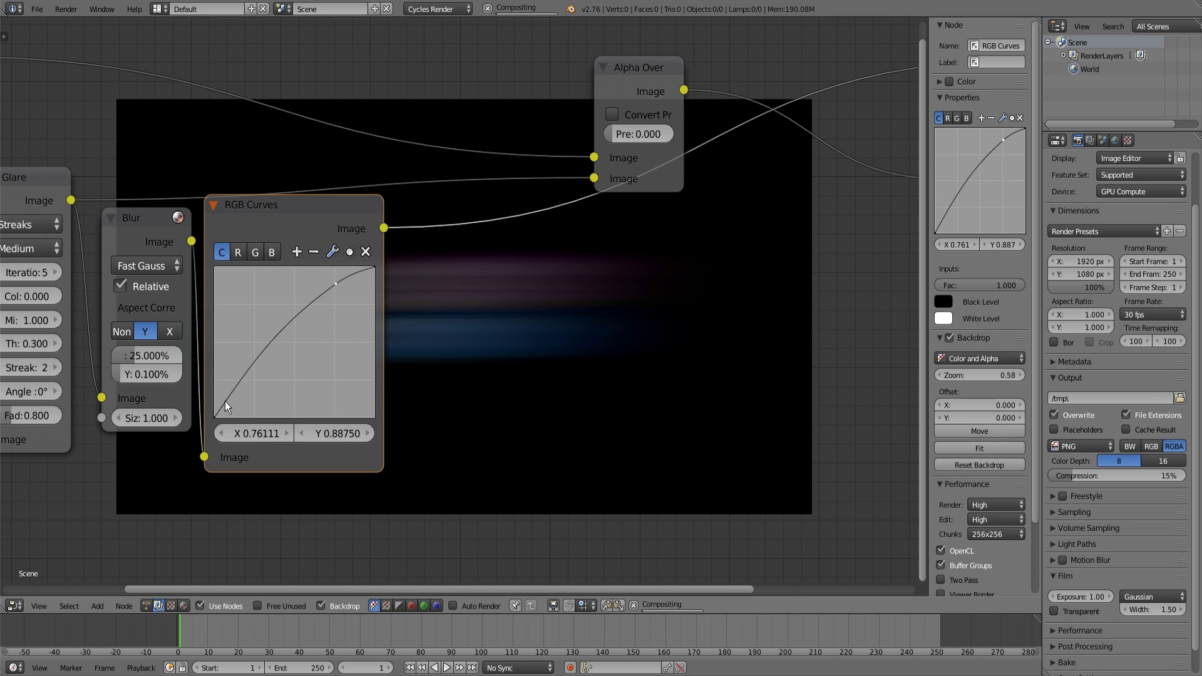
{"action": "left_click_drag", "start_coordinate": [224, 401], "coordinate": [230, 407]}
{"action": "middle_click_drag", "start_coordinate": [338, 296], "coordinate": [253, 282]}
{"action": "left_click", "coordinate": [187, 239]}
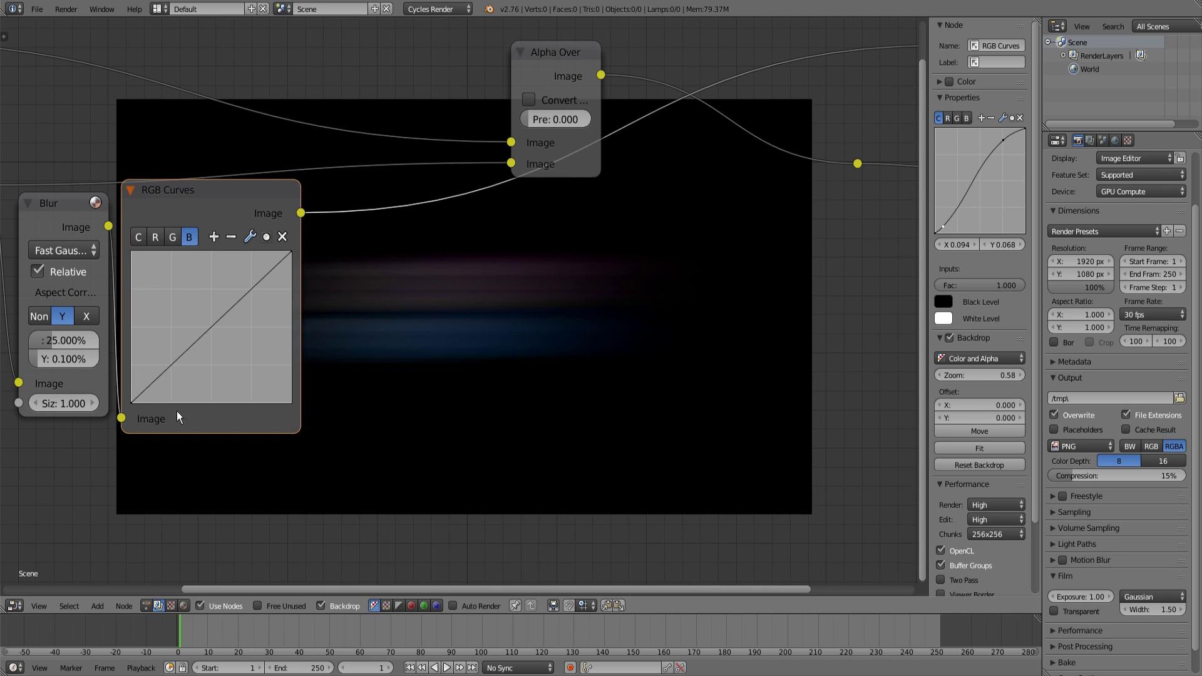
{"action": "left_click_drag", "start_coordinate": [150, 383], "coordinate": [147, 380]}
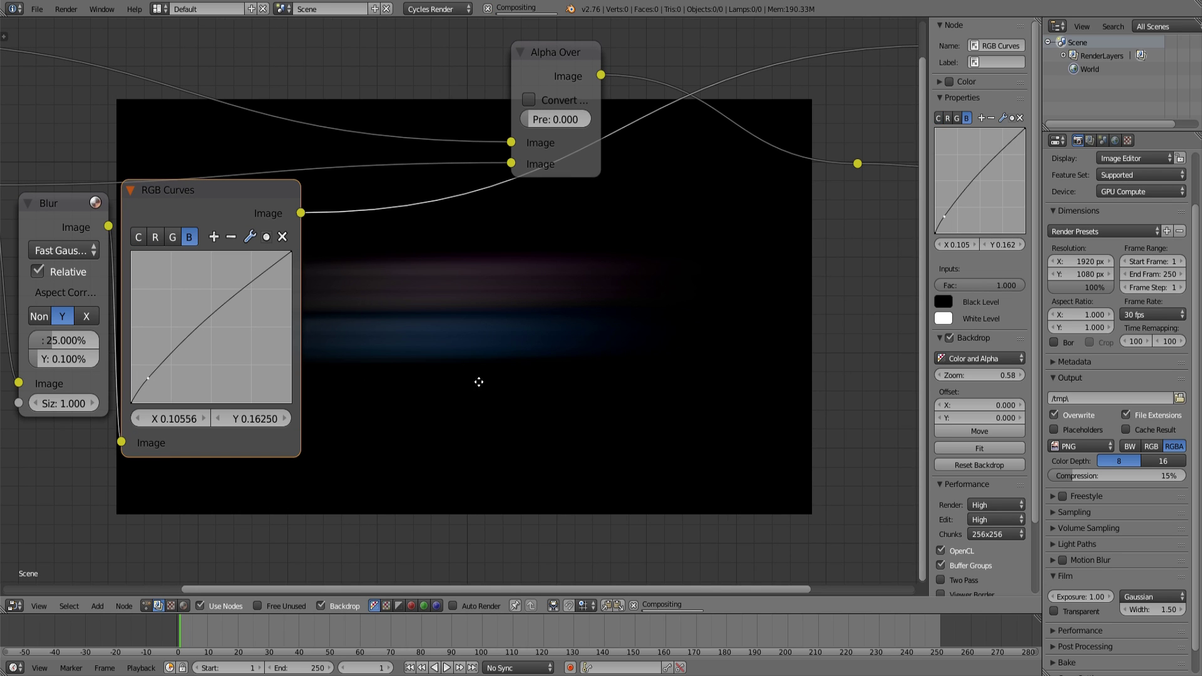
{"action": "middle_click_drag", "start_coordinate": [478, 378], "coordinate": [351, 375]}
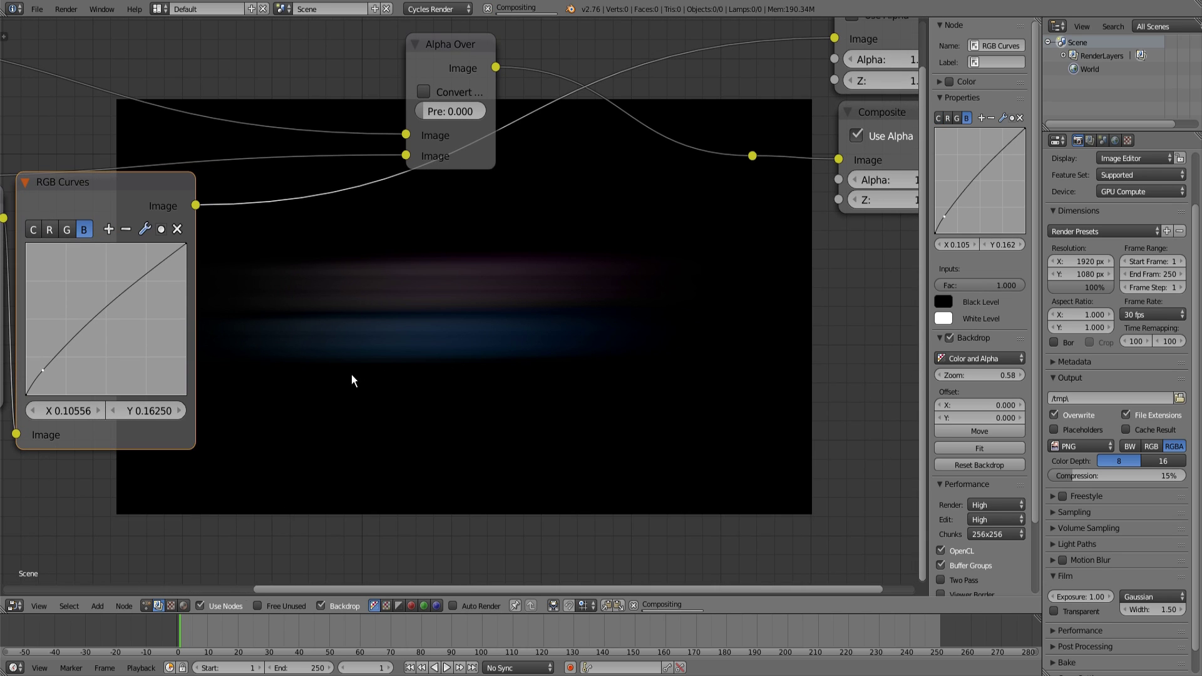
Switch the RGB Curves node back to the combined channel and move the Alpha Over node away to make room.
{"action": "left_click", "coordinate": [36, 230]}
{"action": "left_click_drag", "start_coordinate": [122, 193], "coordinate": [130, 188]}
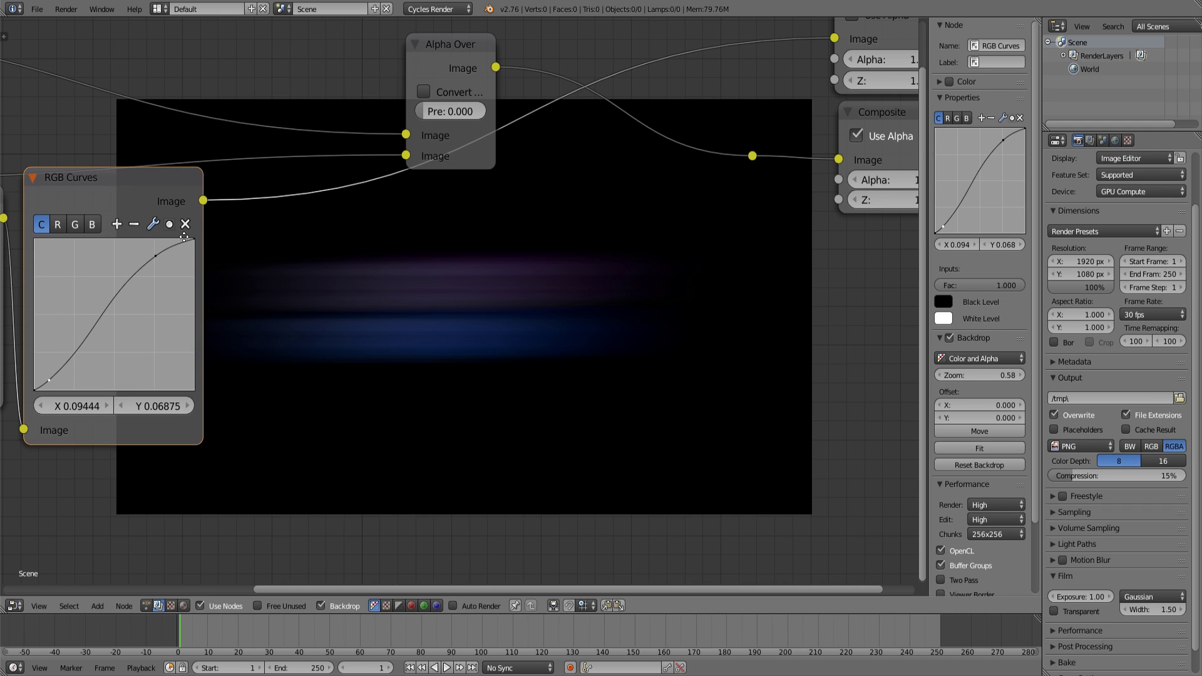
{"action": "key", "text": "Home"}
{"action": "left_click_drag", "start_coordinate": [572, 200], "coordinate": [600, 177]}
Insert a Mix node on the link from Glare to Alpha Over and set its blend mode to Add.
{"action": "scroll", "coordinate": [477, 249], "scroll_direction": "up", "scroll_amount": 2}
{"action": "key", "text": "shift+a"}
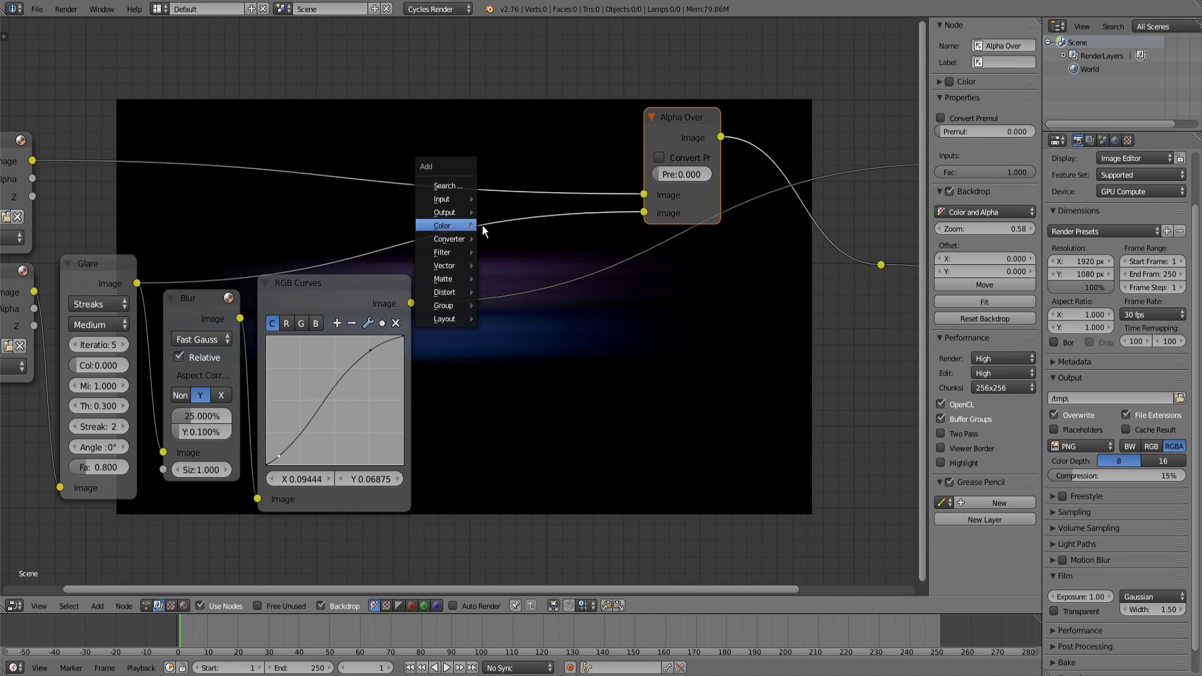
{"action": "left_click", "coordinate": [509, 230]}
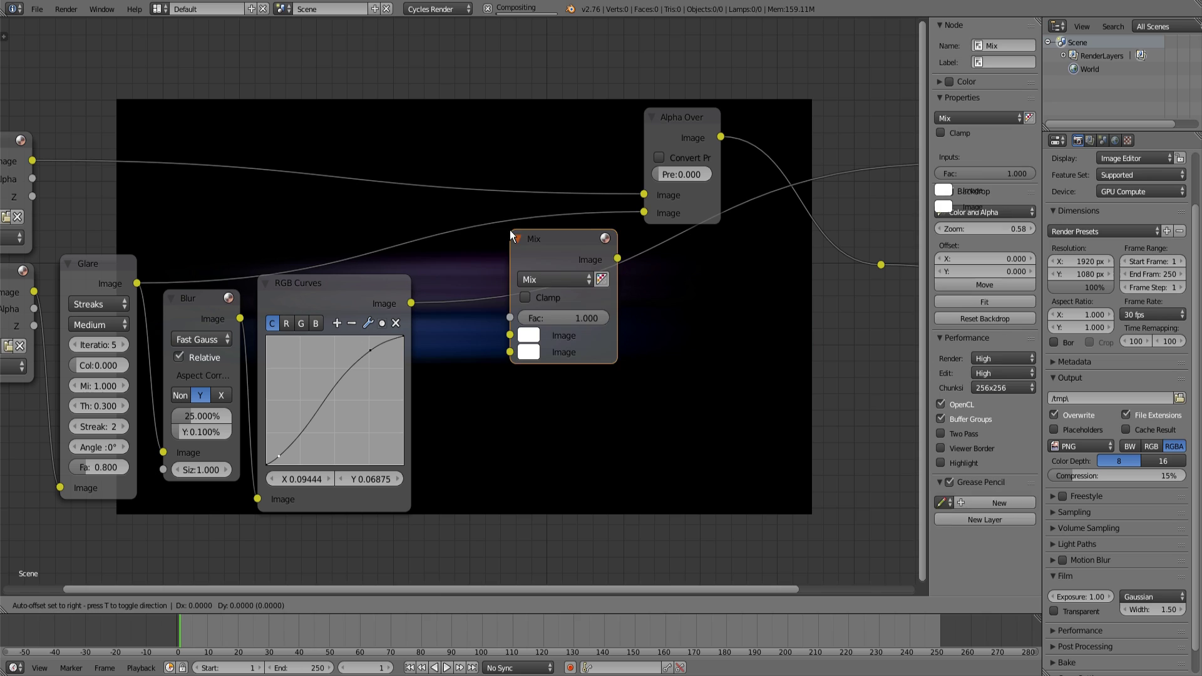
{"action": "left_click", "coordinate": [447, 211]}
{"action": "left_click", "coordinate": [491, 257]}
{"action": "left_click", "coordinate": [488, 300]}
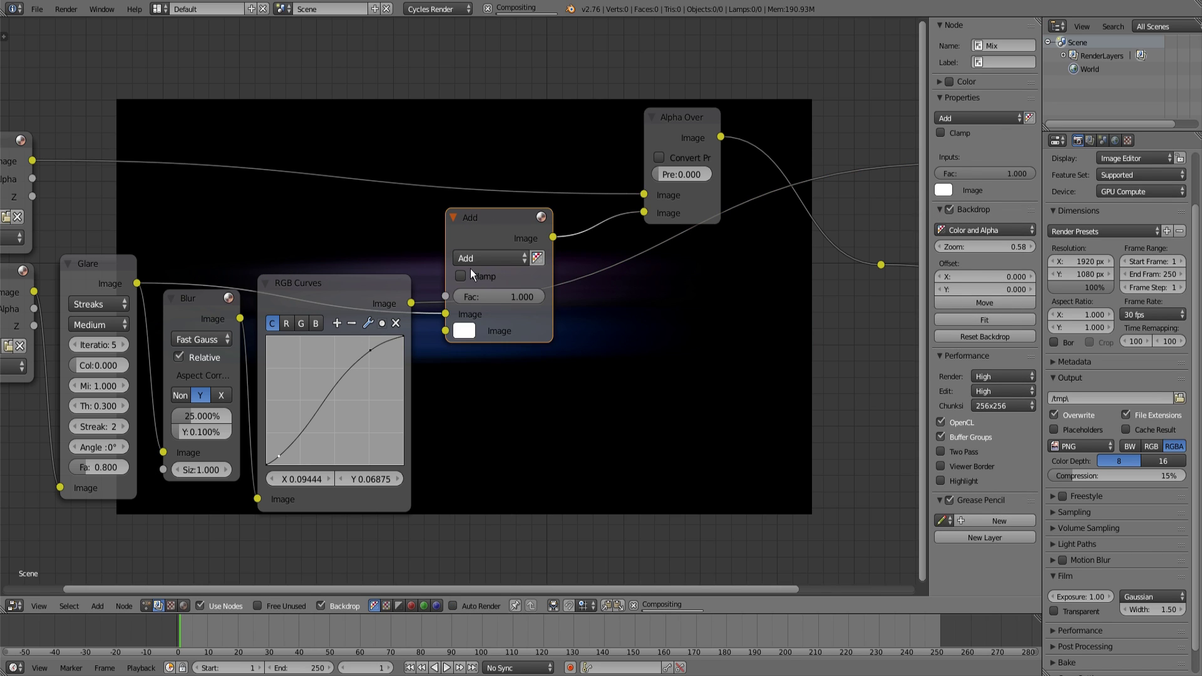
Connect the RGB Curves output to the Add node's second Image input and preview the narrowed Add node in the Viewer.
{"action": "left_click_drag", "start_coordinate": [475, 214], "coordinate": [494, 159]}
{"action": "left_click_drag", "start_coordinate": [412, 303], "coordinate": [465, 281]}
{"action": "left_click", "coordinate": [544, 174], "text": "ctrl+shift"}
{"action": "left_click_drag", "start_coordinate": [572, 240], "coordinate": [421, 212]}
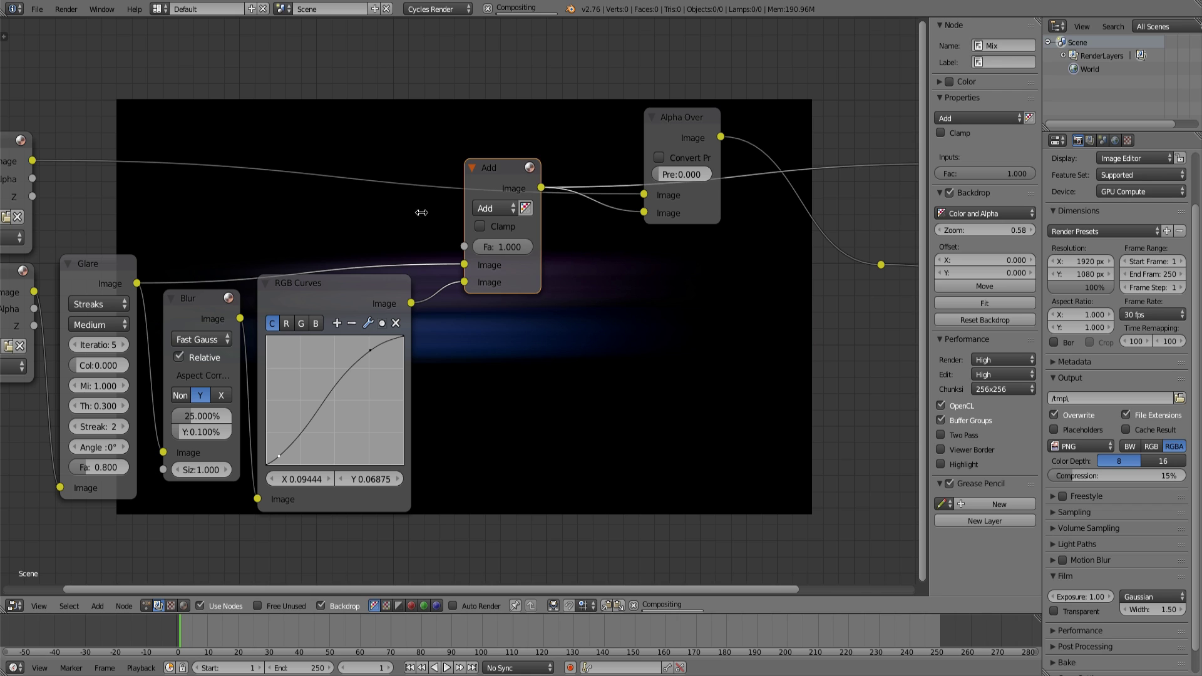
Replace the Glare link on the Add node's first Image input with the text Image node's output.
{"action": "middle_click_drag", "start_coordinate": [507, 194], "coordinate": [518, 372]}
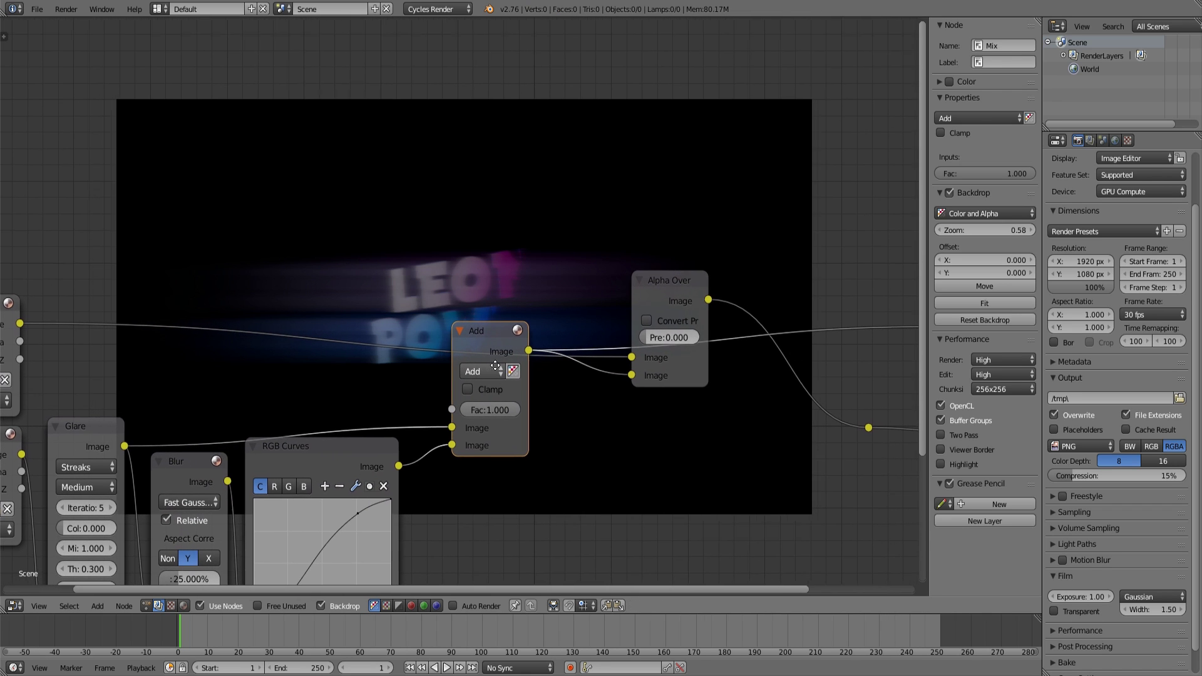
{"action": "middle_click_drag", "start_coordinate": [382, 378], "coordinate": [597, 361]}
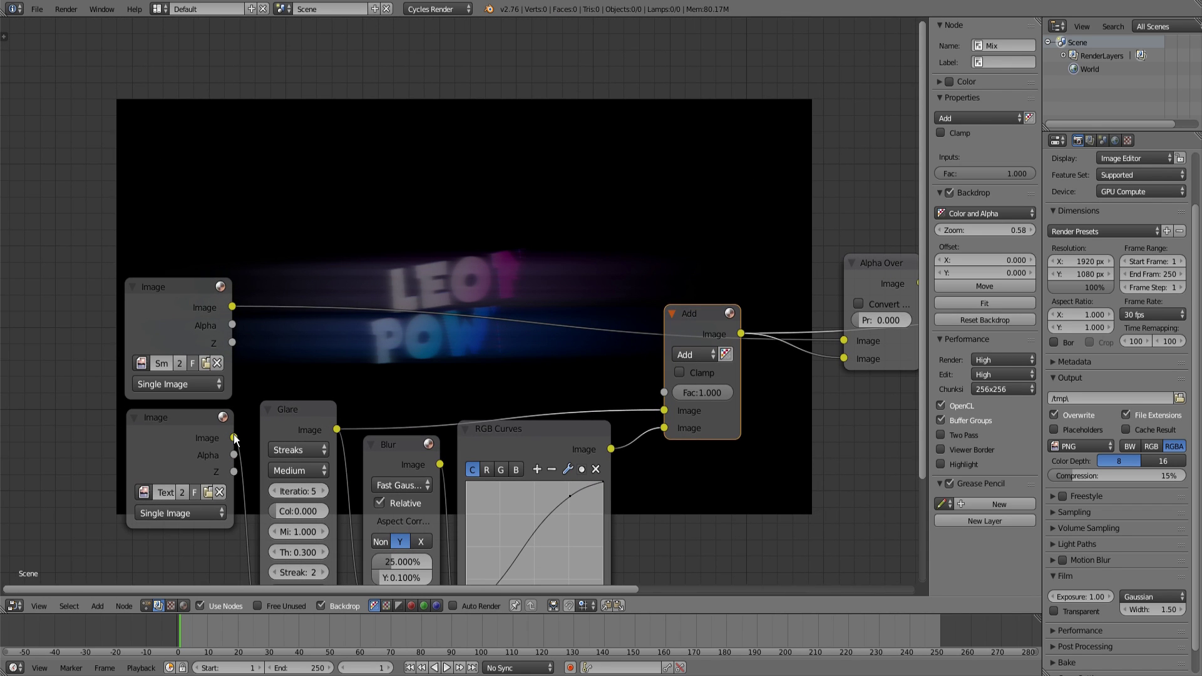
{"action": "left_click_drag", "start_coordinate": [235, 440], "coordinate": [253, 432]}
{"action": "left_click_drag", "start_coordinate": [501, 409], "coordinate": [664, 410]}
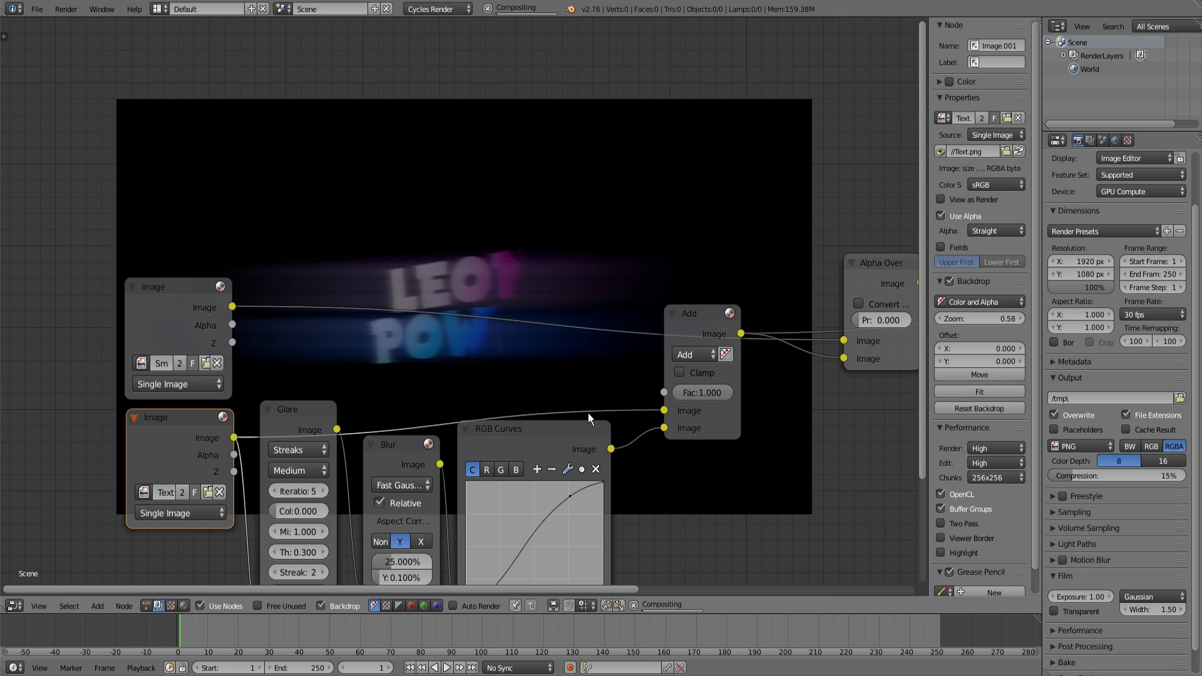
Link the Alpha Over result to the Viewer through the reroute point and move Alpha Over beside the Add node.
{"action": "middle_click_drag", "start_coordinate": [449, 379], "coordinate": [195, 368]}
{"action": "middle_click_drag", "start_coordinate": [734, 355], "coordinate": [494, 400]}
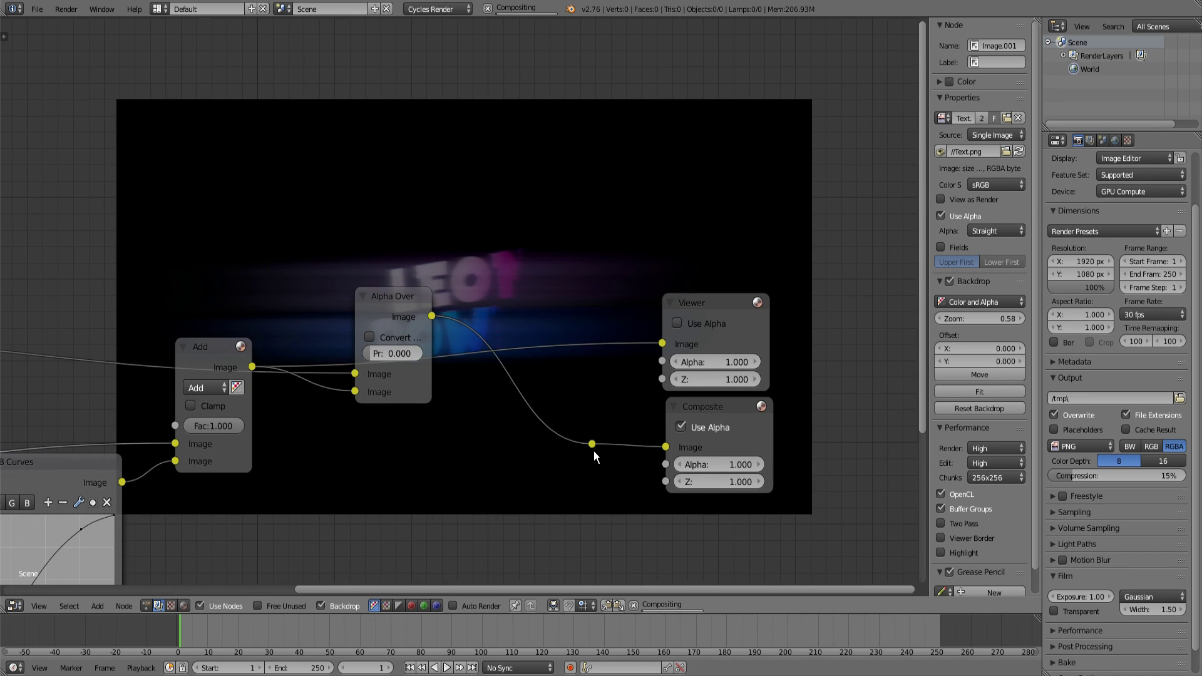
{"action": "left_click", "coordinate": [592, 444]}
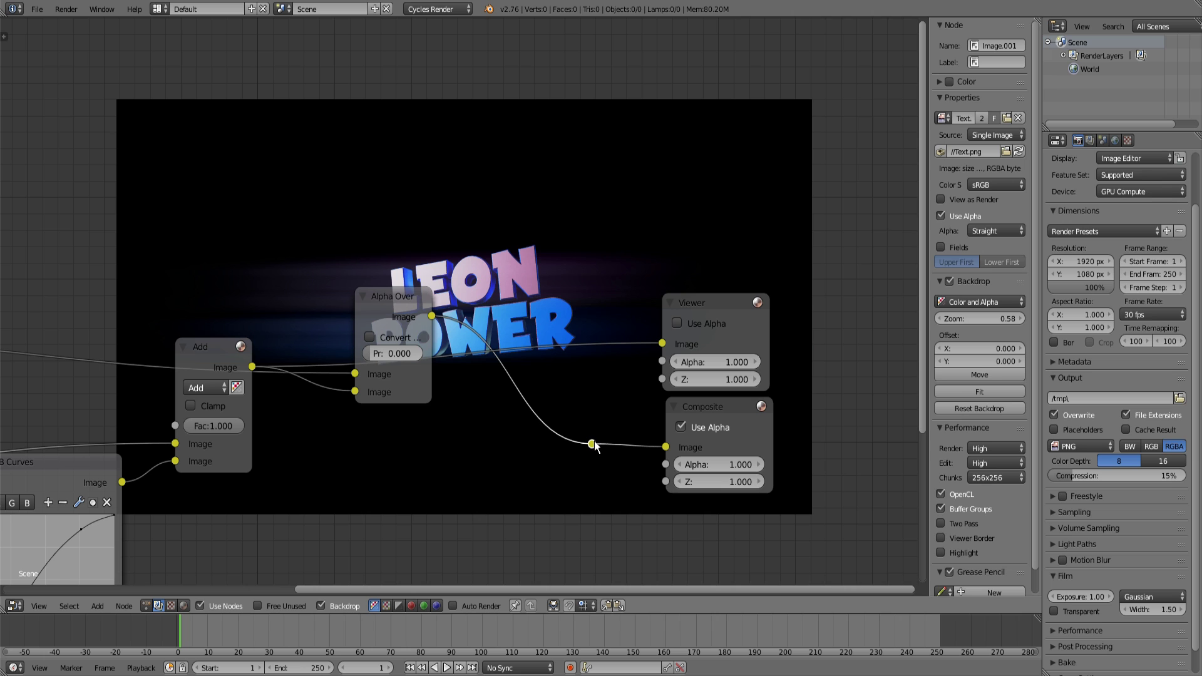
{"action": "left_click", "coordinate": [592, 444], "text": "ctrl+shift"}
{"action": "left_click_drag", "start_coordinate": [400, 302], "coordinate": [331, 346]}
{"action": "middle_click_drag", "start_coordinate": [325, 369], "coordinate": [336, 414]}
{"action": "scroll", "coordinate": [336, 415], "scroll_direction": "down", "scroll_amount": 3}
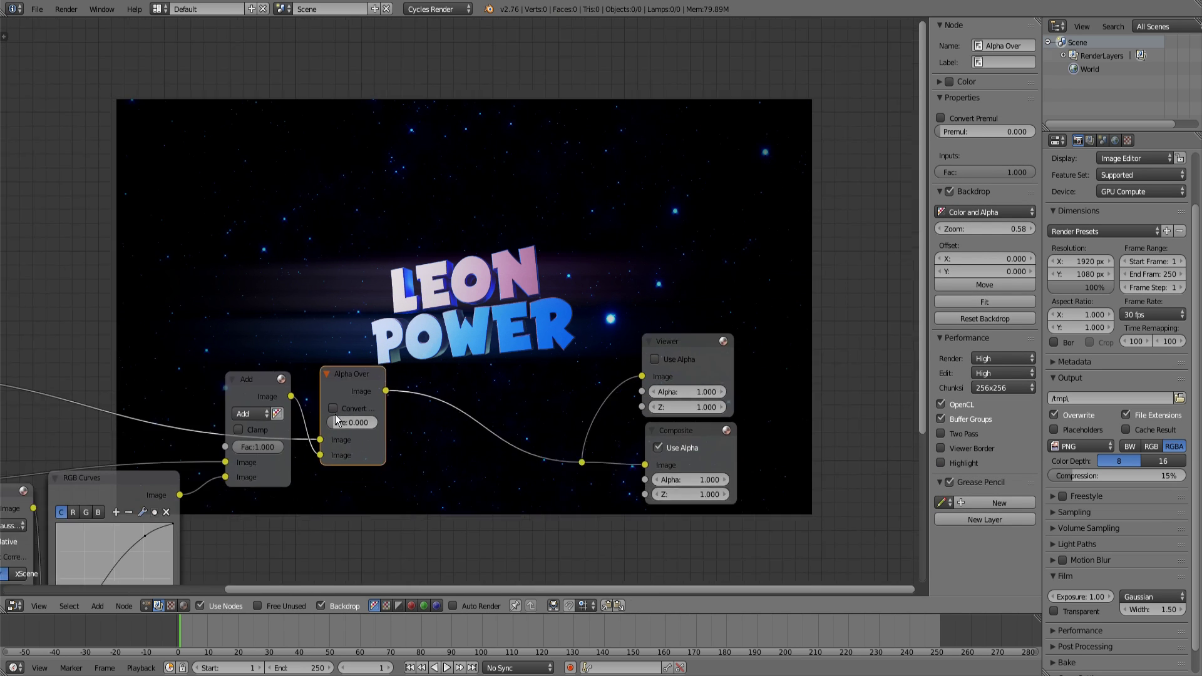
Set the Add node's factor to 0.5 and shift the node slightly away from Alpha Over.
{"action": "mouse_move", "coordinate": [356, 473]}
{"action": "middle_mouse_down"}
{"action": "mouse_move", "coordinate": [392, 380]}
{"action": "mouse_move", "coordinate": [571, 247]}
{"action": "middle_mouse_up"}
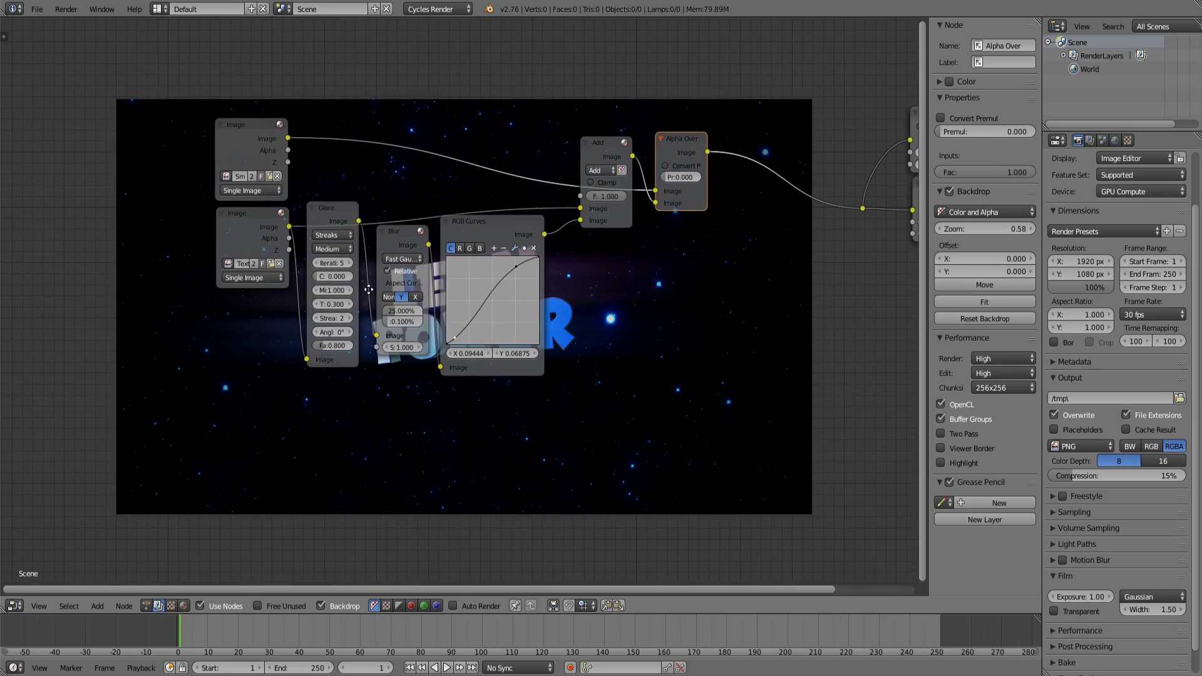
{"action": "mouse_move", "coordinate": [366, 291]}
{"action": "middle_mouse_down"}
{"action": "mouse_move", "coordinate": [501, 246]}
{"action": "mouse_move", "coordinate": [479, 200]}
{"action": "mouse_move", "coordinate": [573, 117]}
{"action": "mouse_move", "coordinate": [496, 313]}
{"action": "middle_mouse_up"}
{"action": "scroll", "coordinate": [498, 243], "scroll_direction": "up", "scroll_amount": 7}
{"action": "scroll", "coordinate": [491, 313], "scroll_direction": "up", "scroll_amount": 2}
{"action": "left_click", "coordinate": [455, 286]}
{"action": "scroll", "coordinate": [453, 279], "scroll_direction": "down", "scroll_amount": 1}
{"action": "middle_click_drag", "start_coordinate": [818, 439], "coordinate": [166, 557]}
{"action": "left_click", "coordinate": [379, 268]}
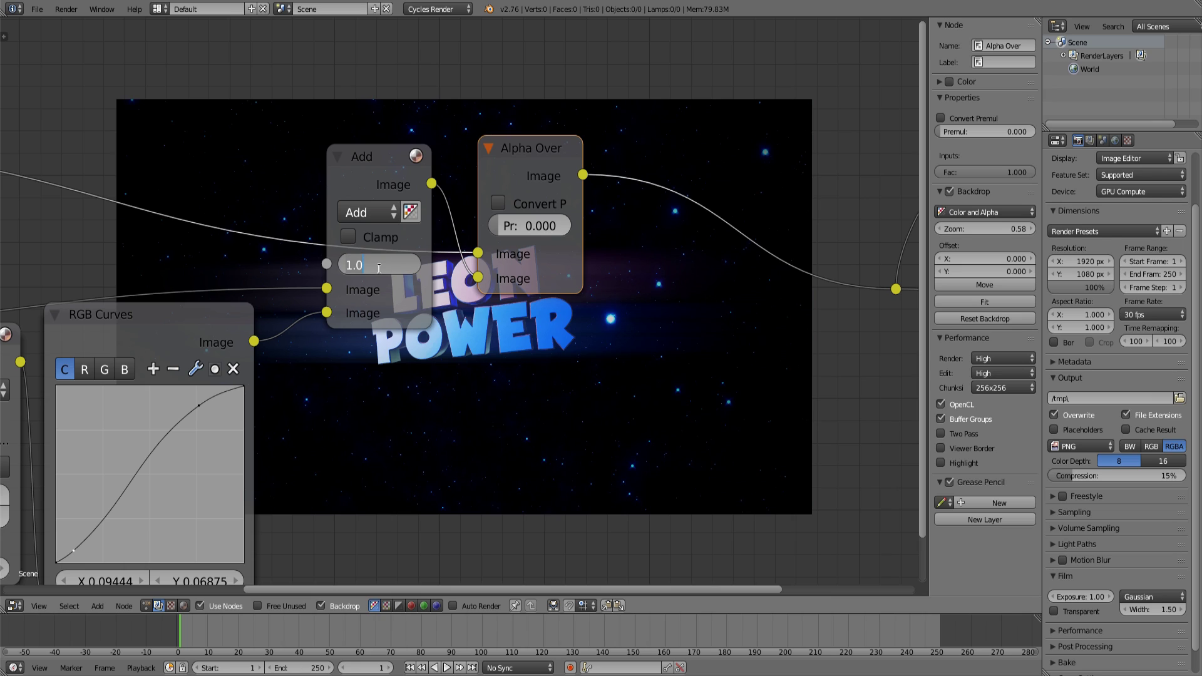
{"action": "type", "text": ".5"}
{"action": "key", "text": "Return"}
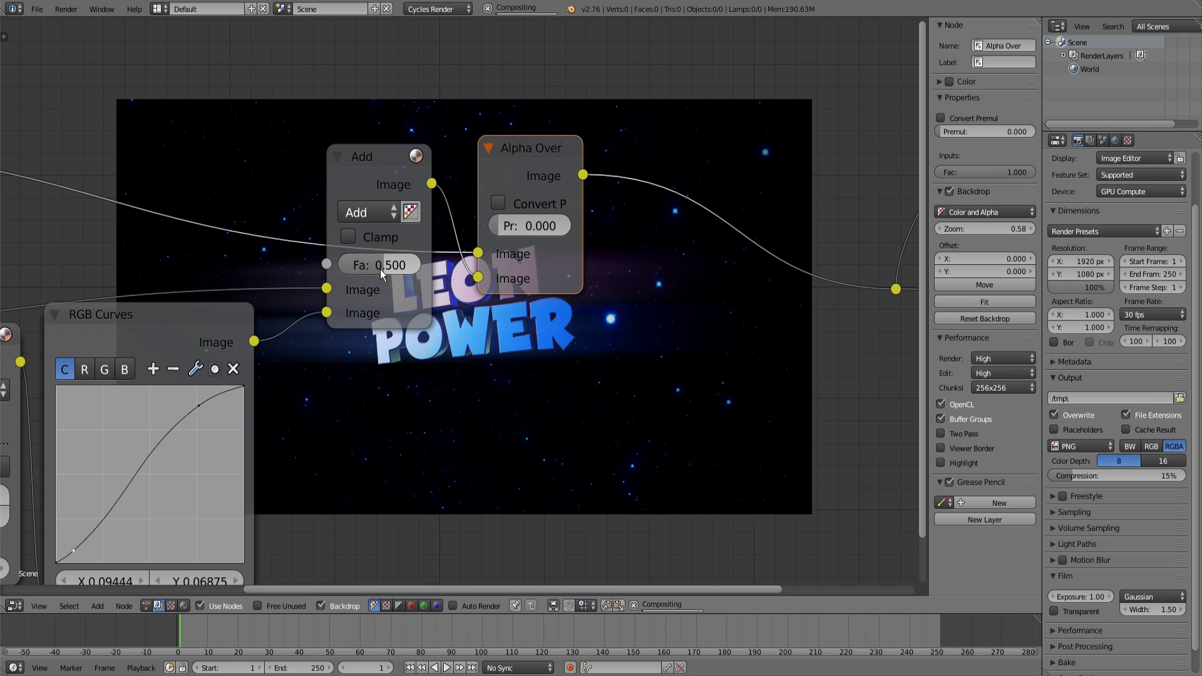
{"action": "left_click_drag", "start_coordinate": [384, 171], "coordinate": [351, 178]}
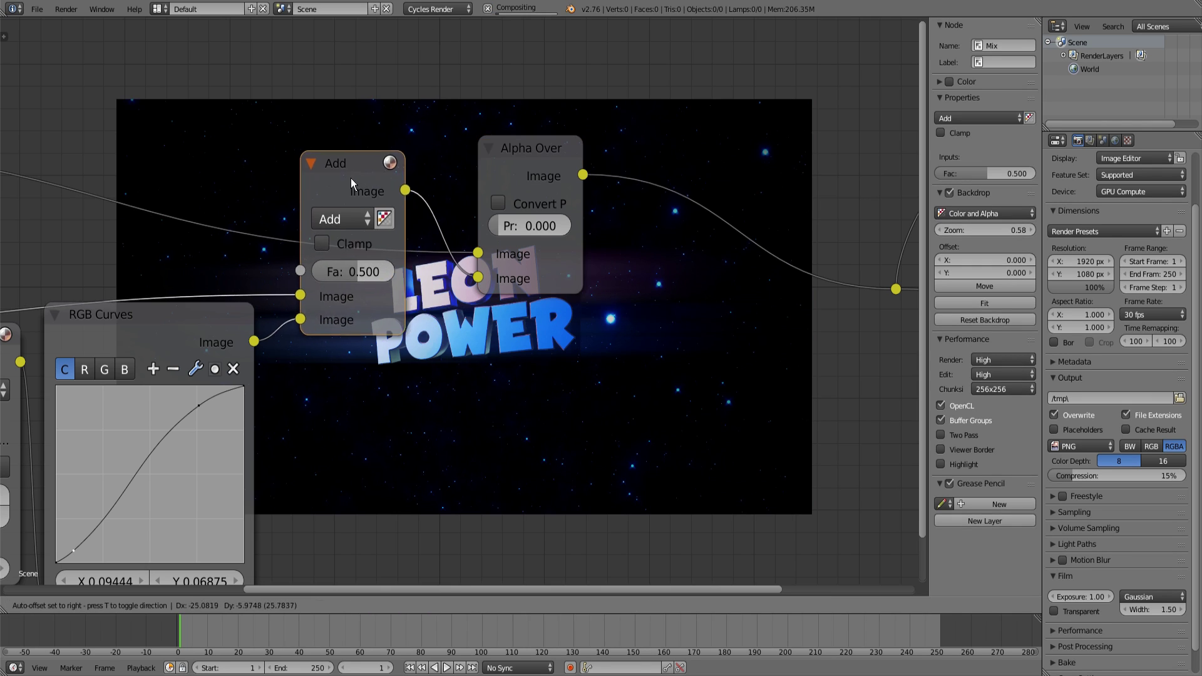
{"action": "scroll", "coordinate": [350, 177], "scroll_direction": "down", "scroll_amount": 1}
{"action": "middle_click_drag", "start_coordinate": [458, 154], "coordinate": [347, 400]}
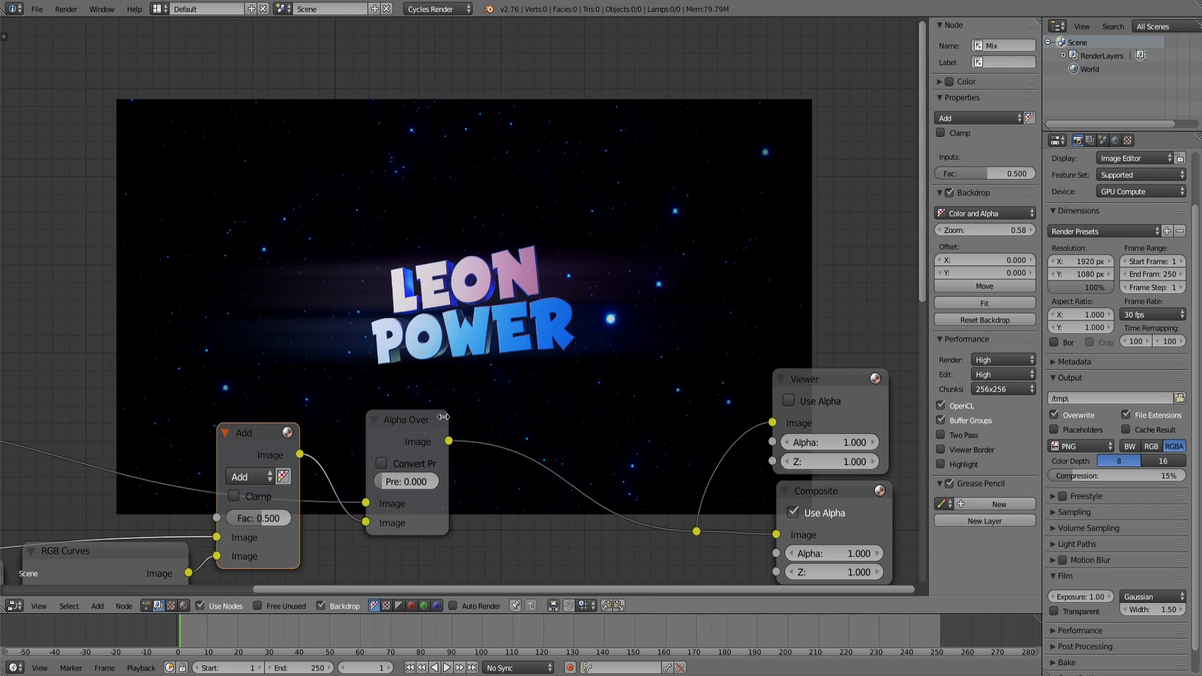
{"action": "scroll", "coordinate": [438, 412], "scroll_direction": "down", "scroll_amount": 1}
{"action": "middle_click_drag", "start_coordinate": [443, 414], "coordinate": [449, 353]}
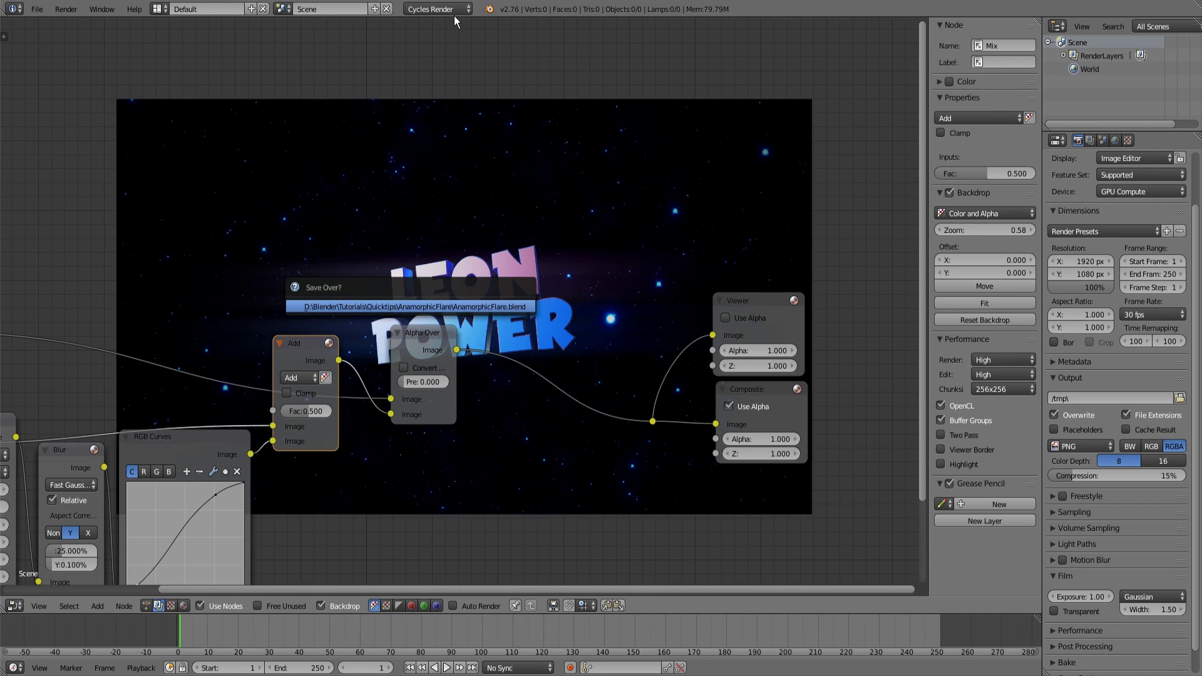